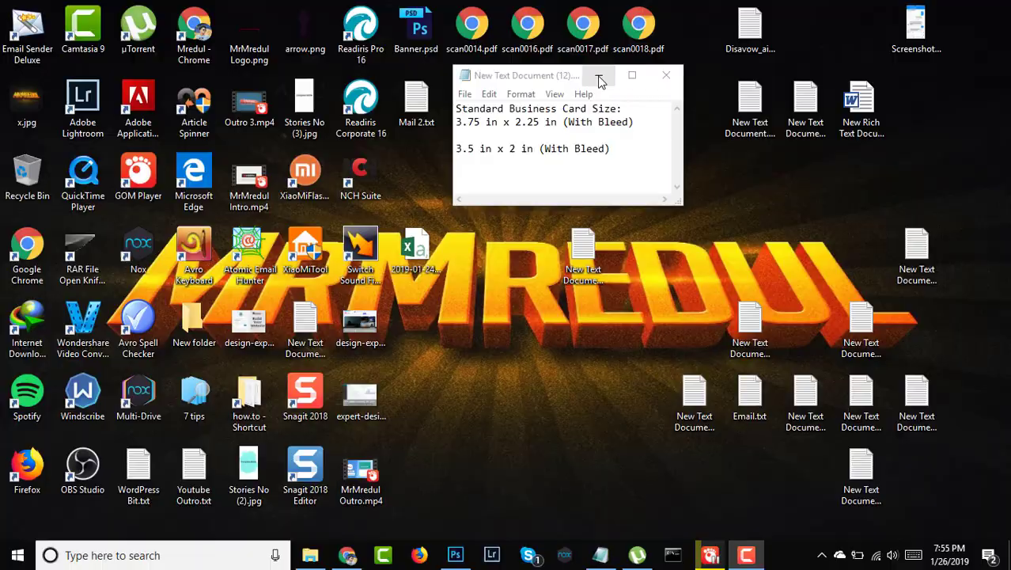
Minimize the business card size notes and refresh the desktop twice
left_click(599, 82)
right_click(500, 258)
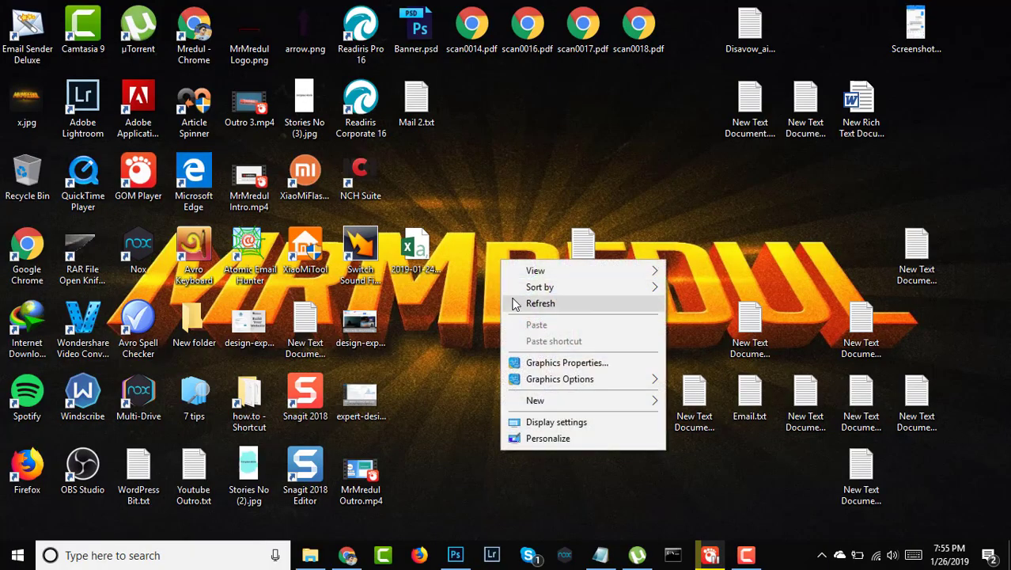
left_click(519, 305)
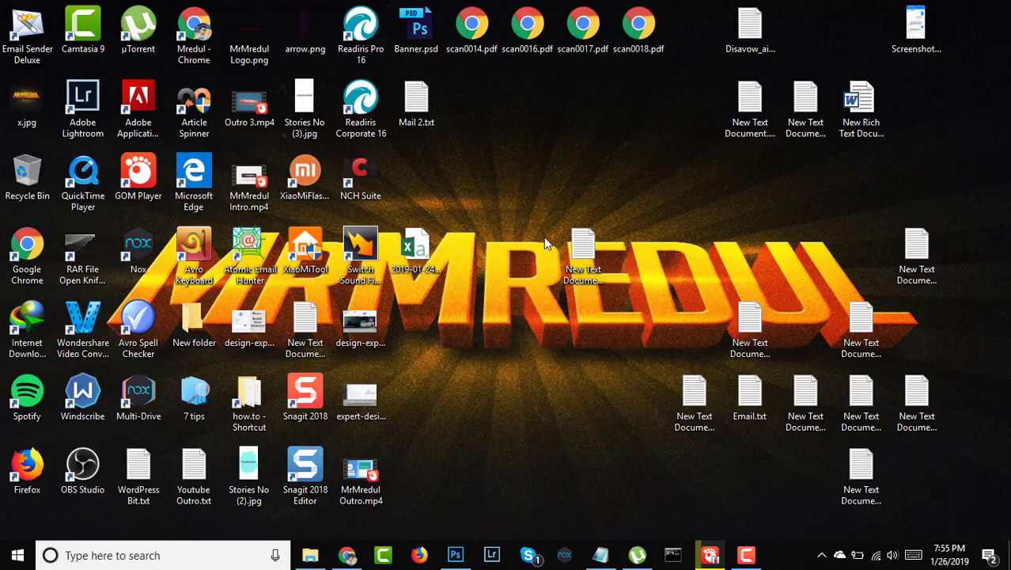
right_click(514, 250)
left_click(535, 292)
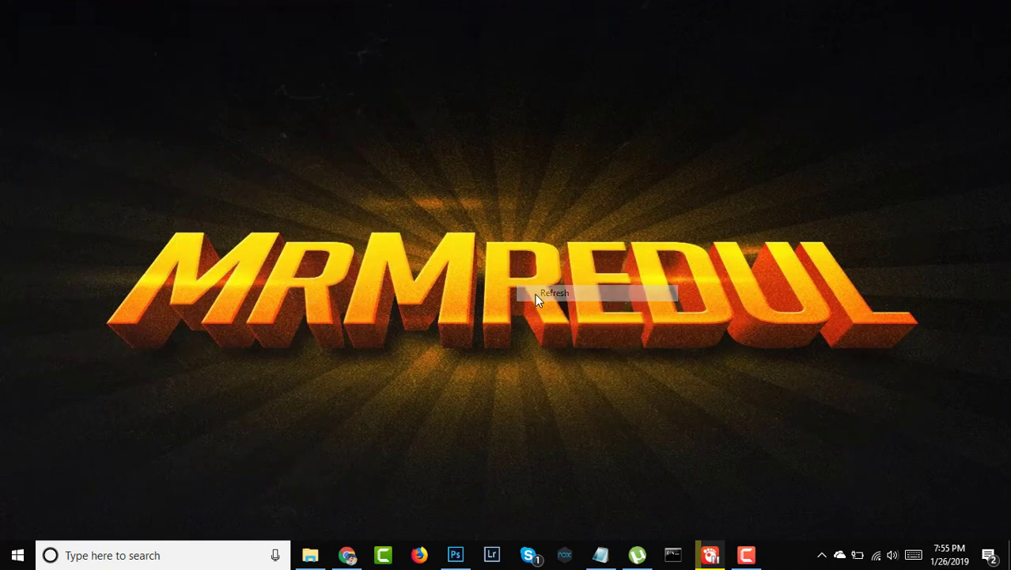
Move New Text Document (12).txt beside the other text files and refresh the desktop repeatedly
left_click_drag(584, 257, 667, 105)
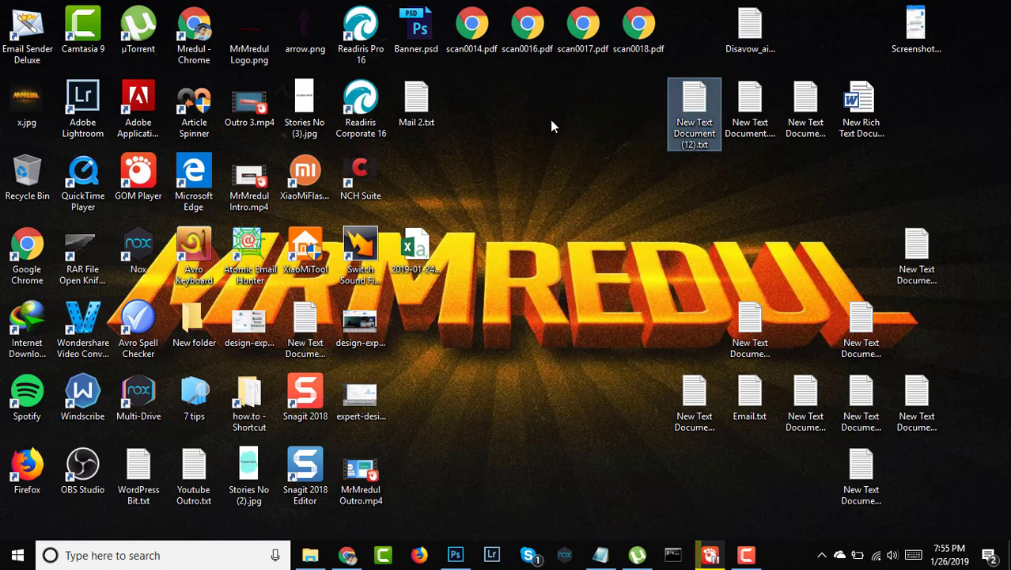
right_click(533, 168)
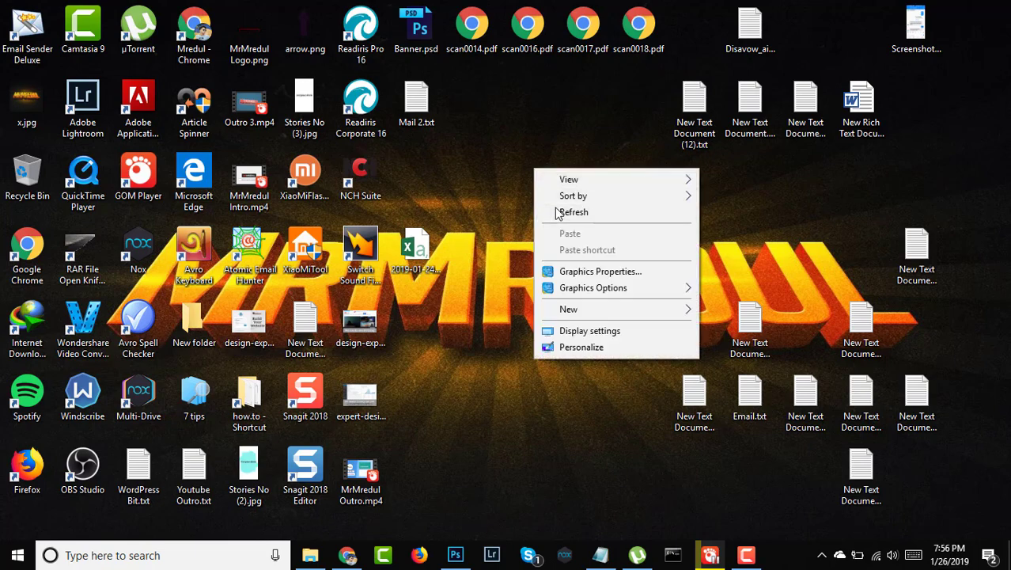
left_click(558, 212)
right_click(527, 159)
left_click(554, 203)
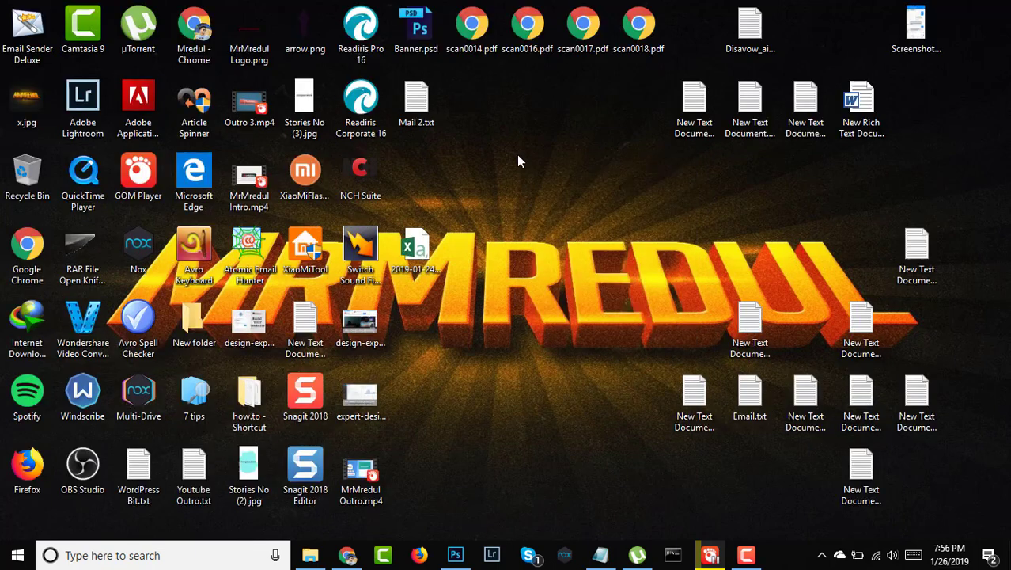
right_click(519, 156)
left_click(546, 199)
right_click(516, 150)
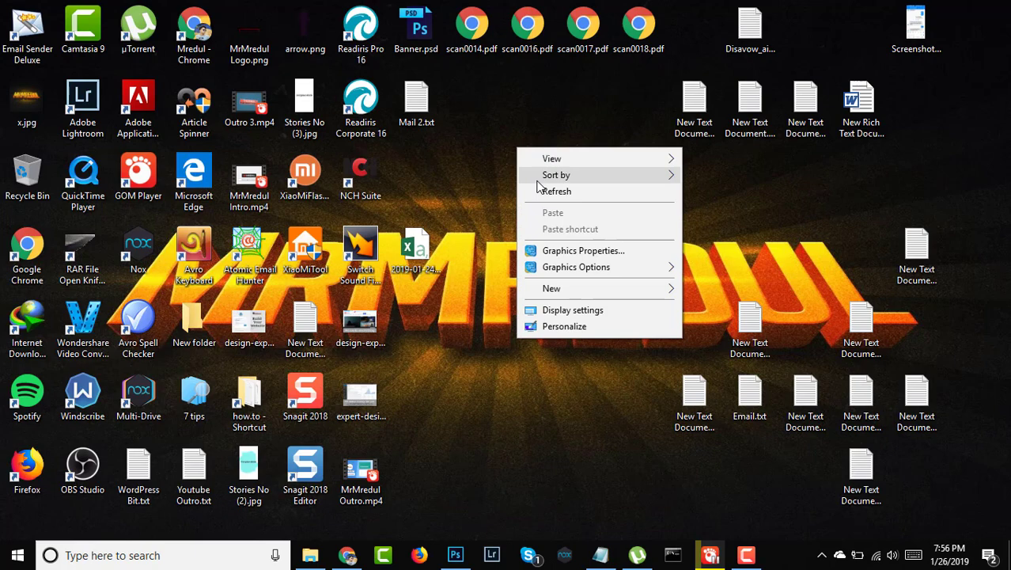
left_click(545, 191)
right_click(530, 156)
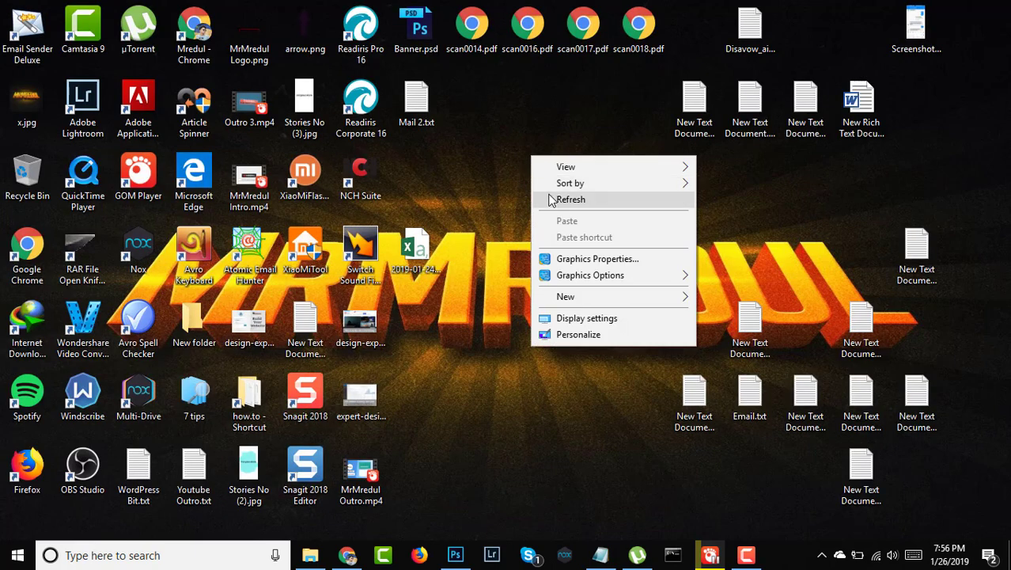
left_click(554, 200)
right_click(534, 147)
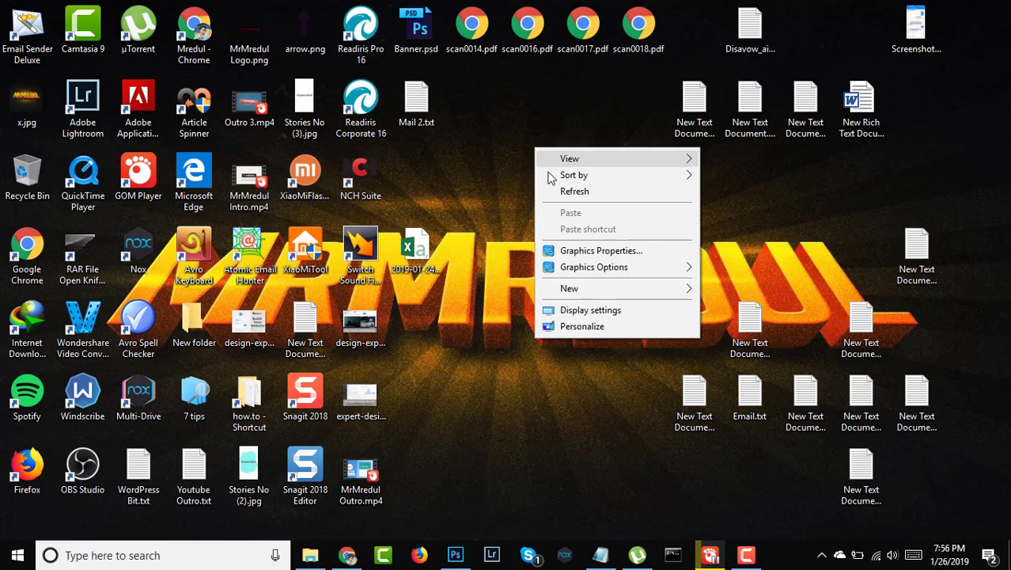
left_click(556, 192)
right_click(518, 144)
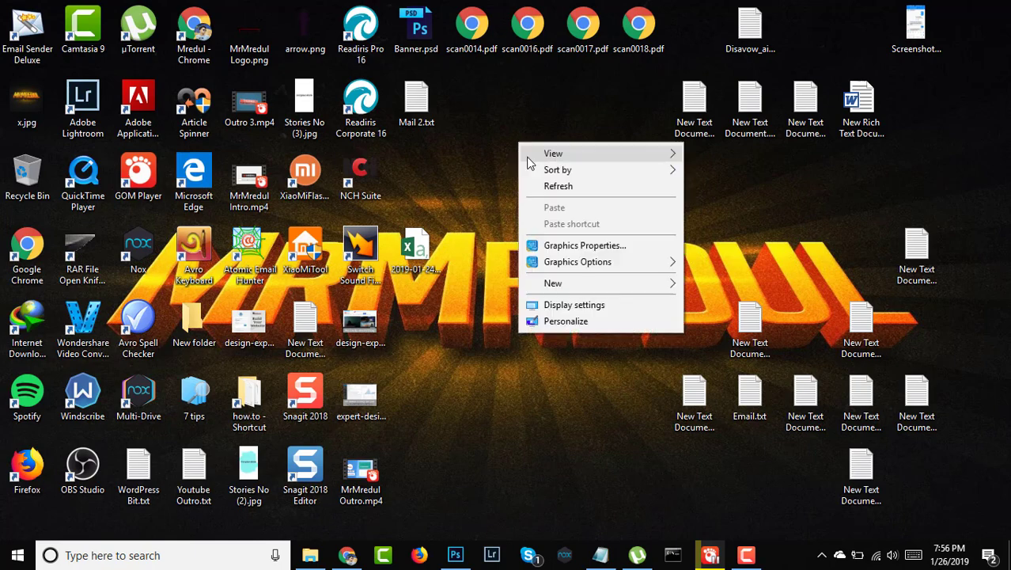
left_click(542, 188)
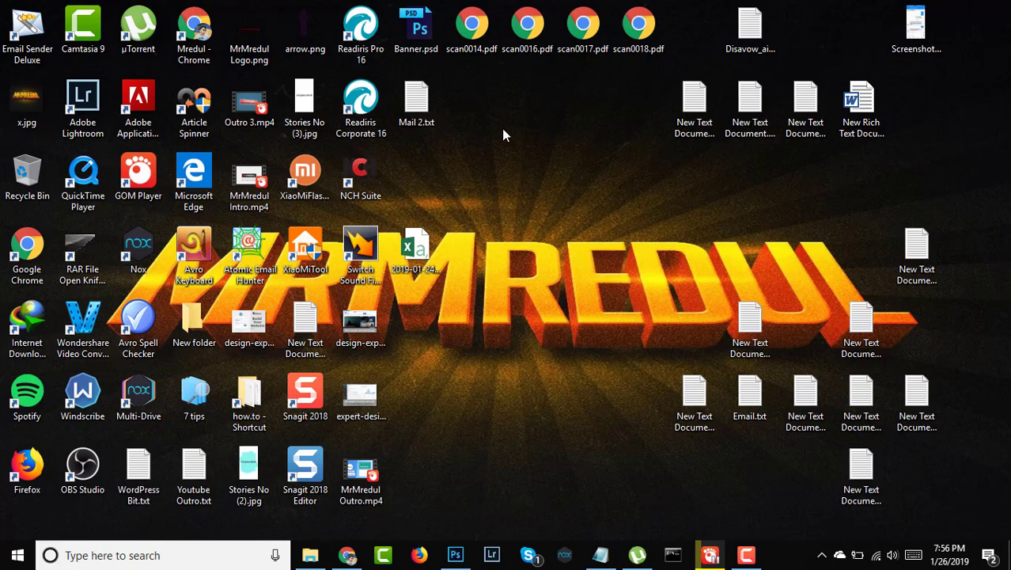
right_click(502, 129)
left_click(521, 173)
Restore the Notepad notes and highlight the 3.75 in x 2.25 in with-bleed line
left_click(601, 555)
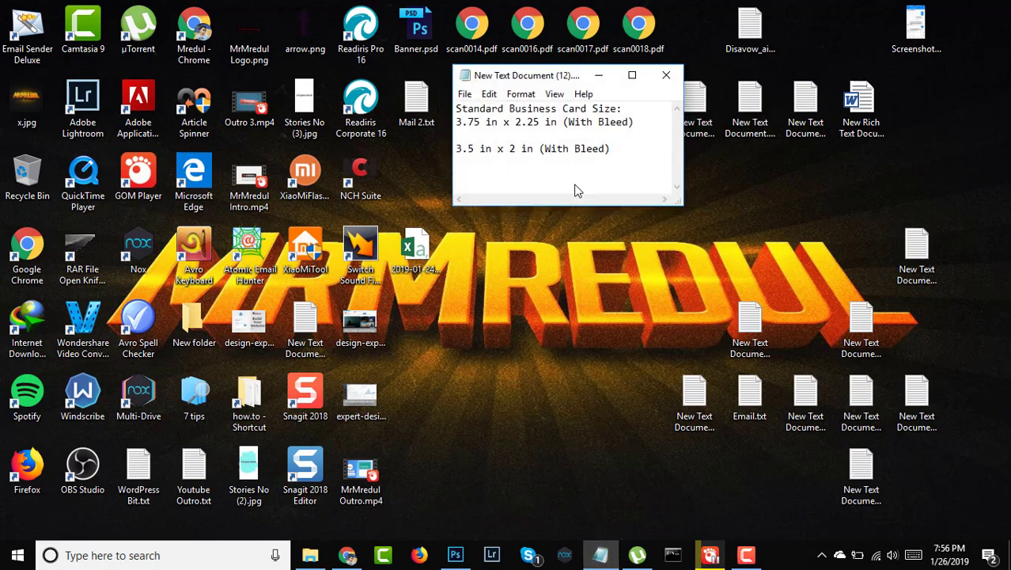
left_click_drag(624, 108, 496, 127)
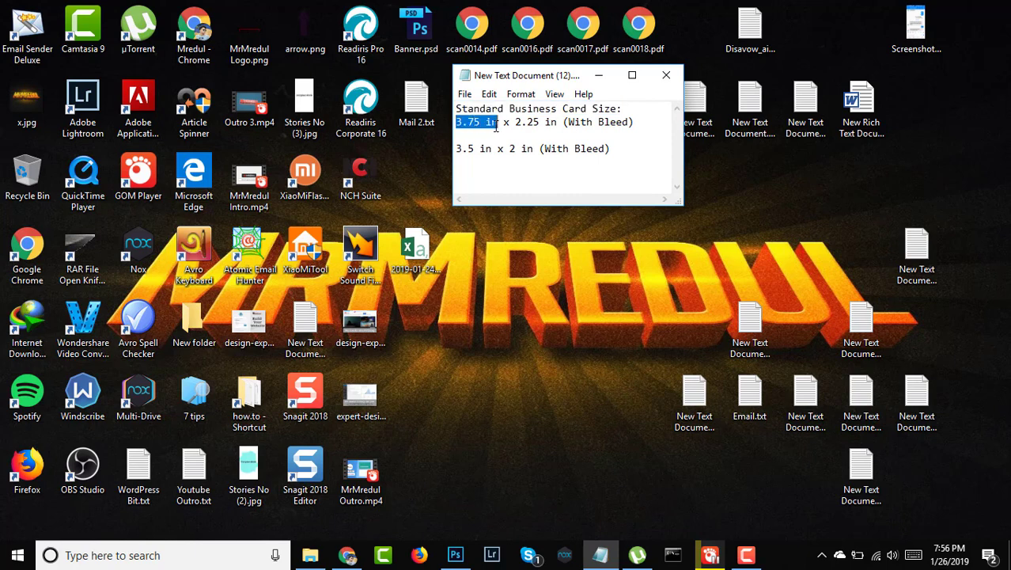
left_click(496, 125)
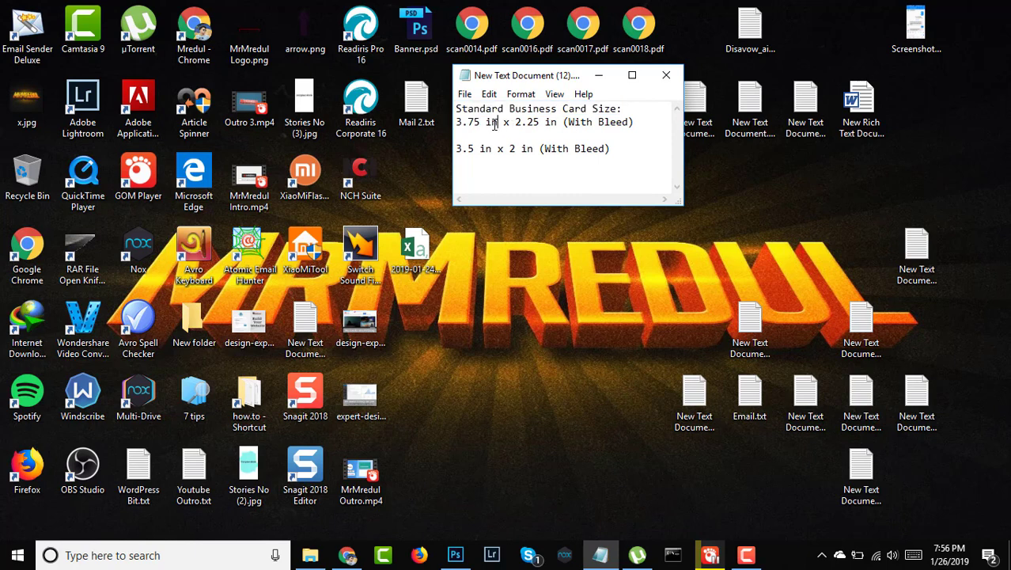
double_click(494, 126)
left_click_drag(457, 123, 559, 124)
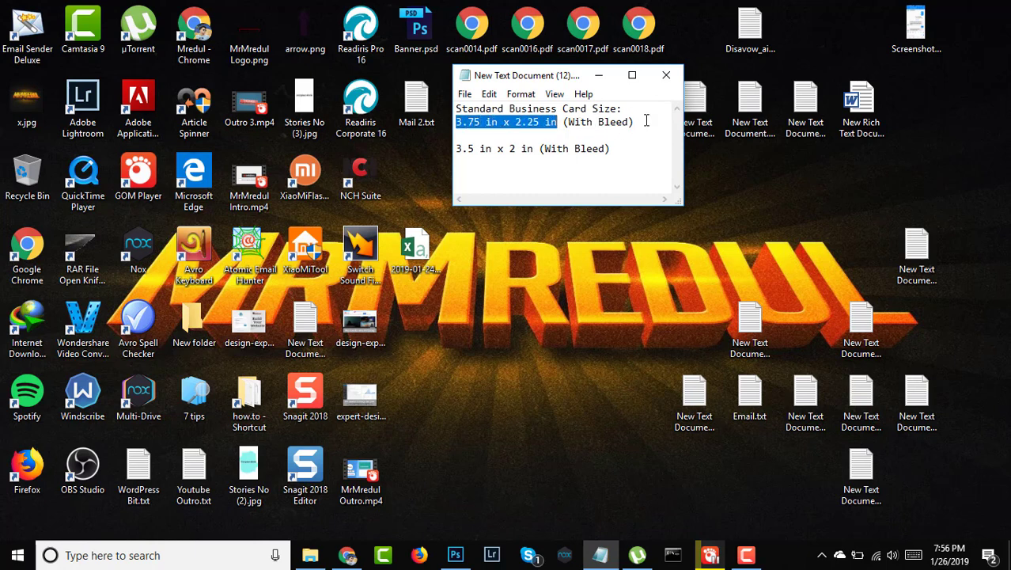
left_click_drag(647, 120, 454, 122)
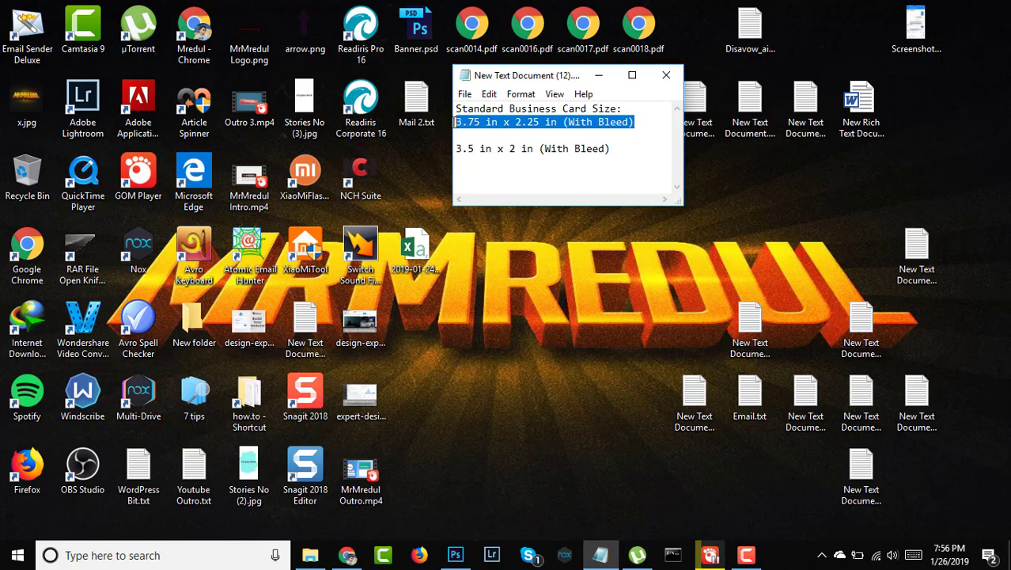
Change the last line to 'Without' bleed and highlight the 3.5 in x 2 in trim size
left_click(569, 148)
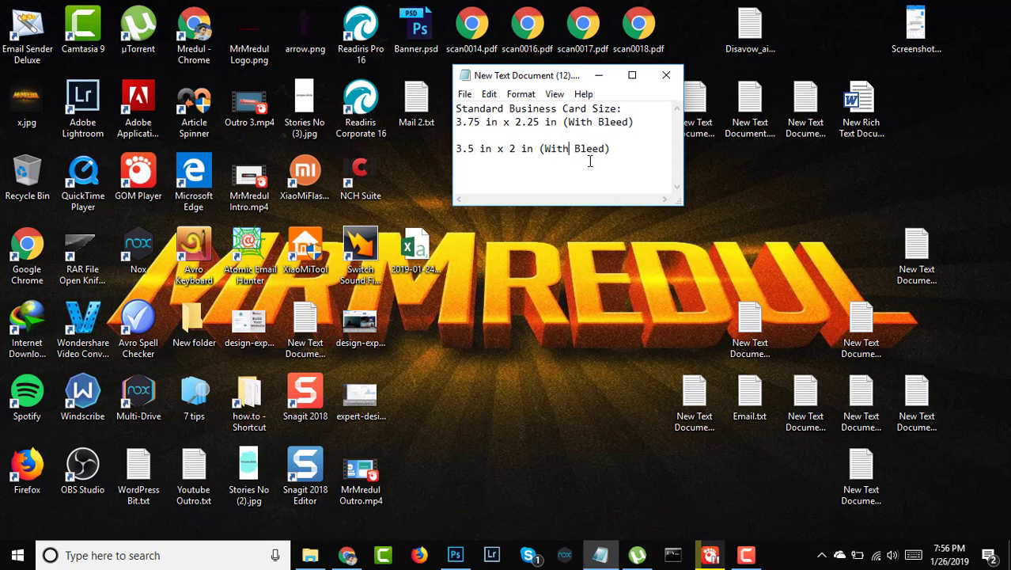
type("out")
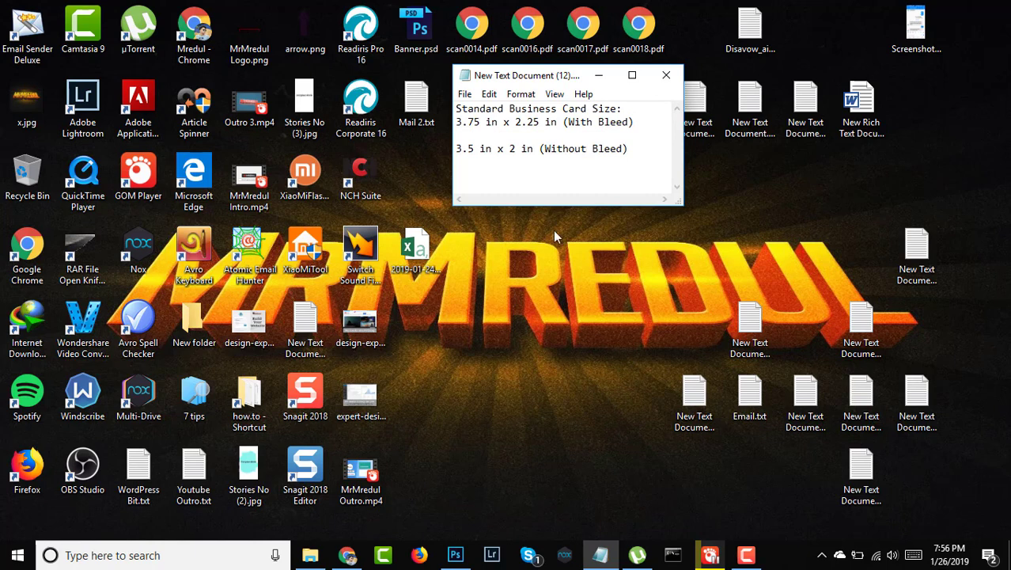
left_click_drag(458, 150, 532, 141)
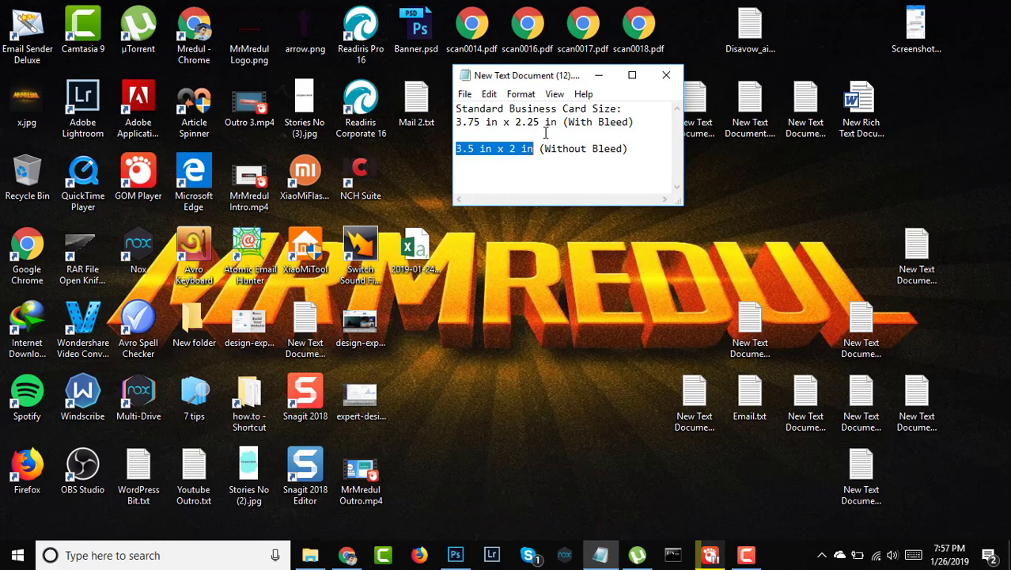
left_click_drag(562, 122, 455, 119)
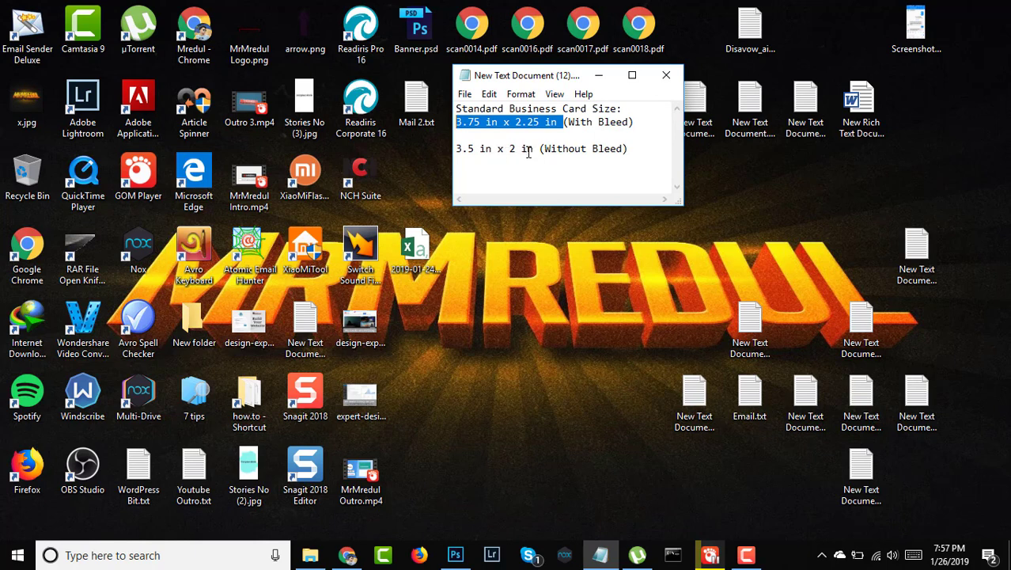
left_click_drag(535, 149, 456, 151)
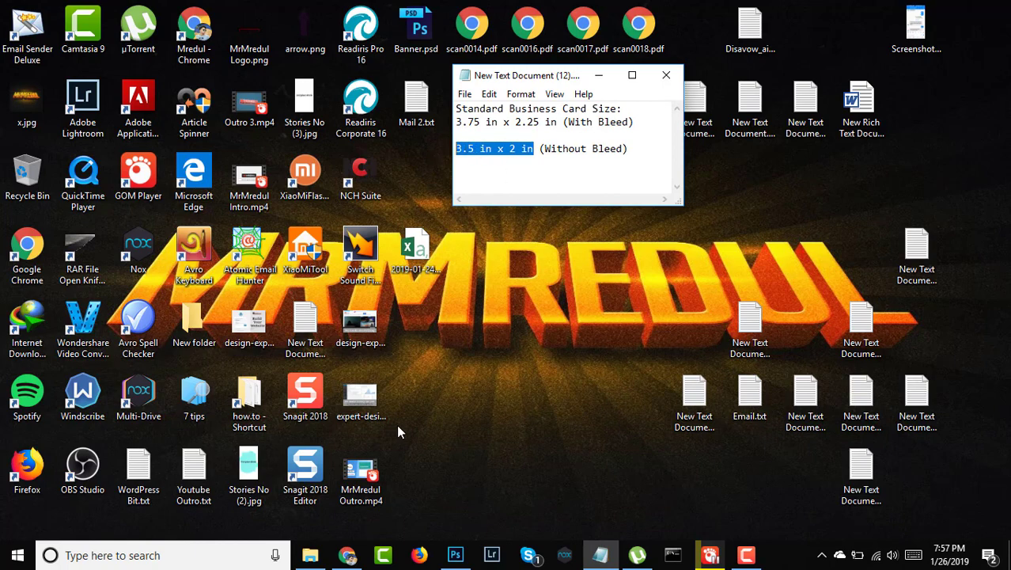
Start a new Photoshop document, checking the card-size notes and keeping width in inches
left_click(448, 557)
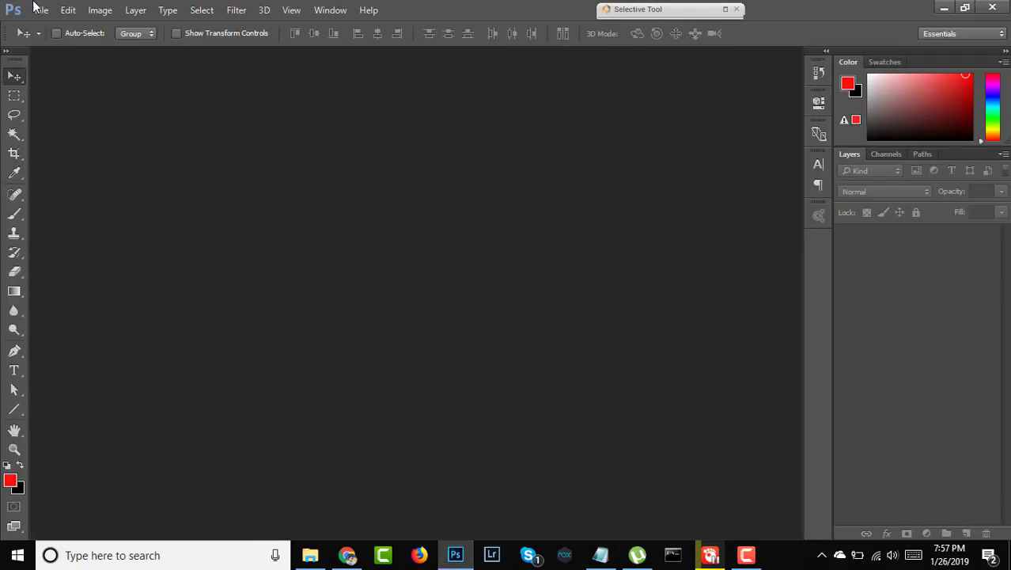
left_click(40, 9)
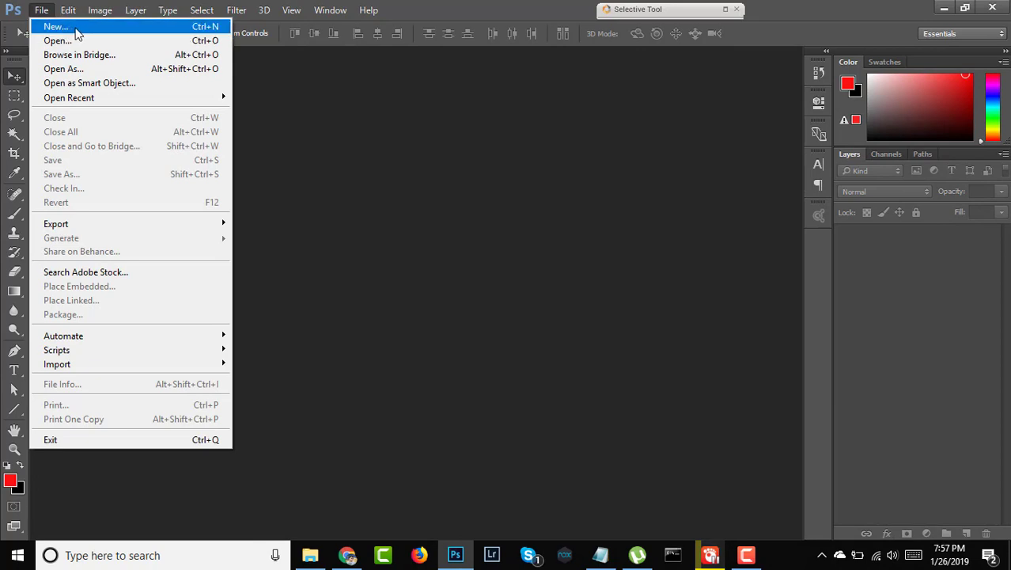
left_click(77, 29)
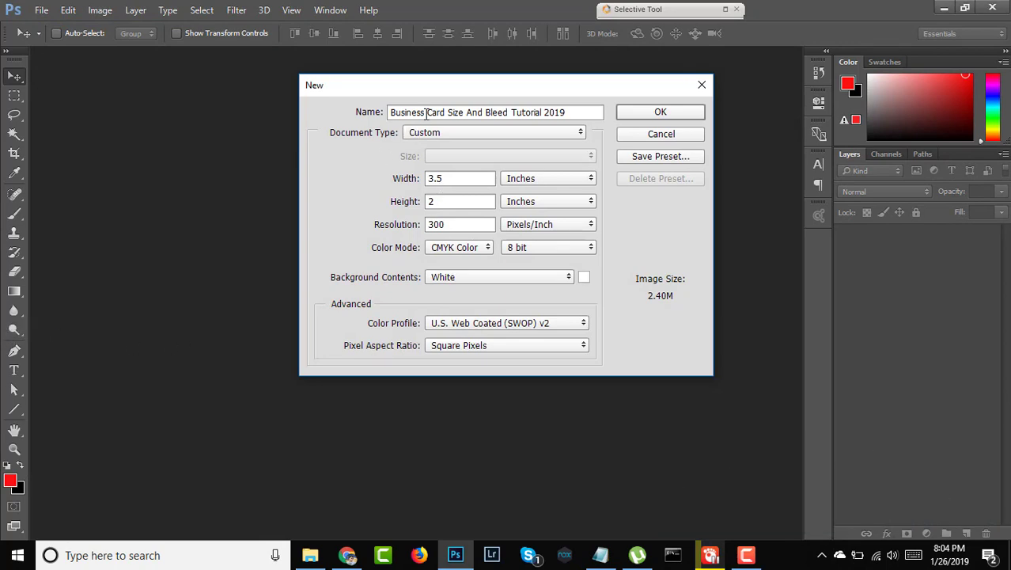
left_click_drag(390, 113, 545, 113)
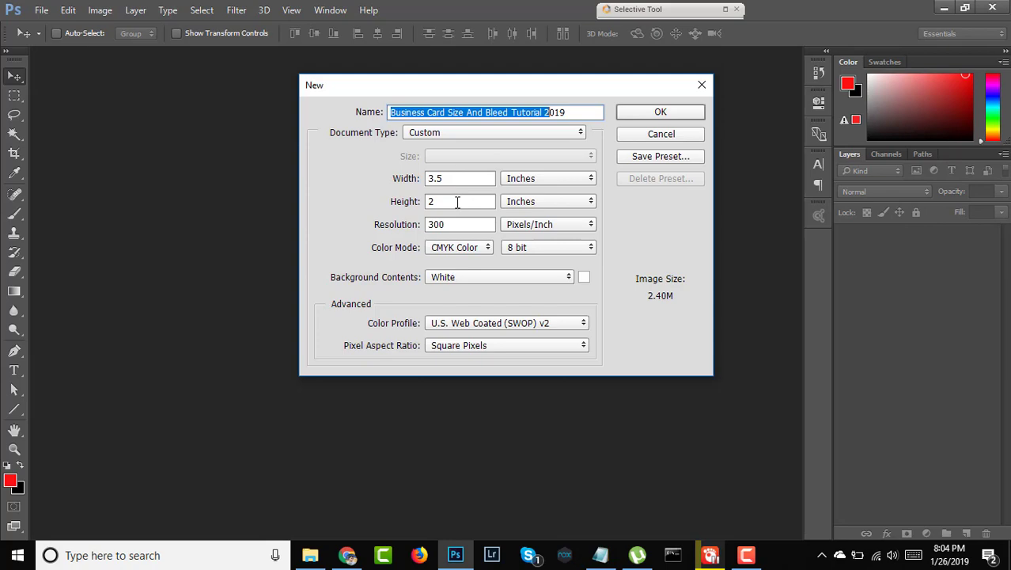
double_click(452, 181)
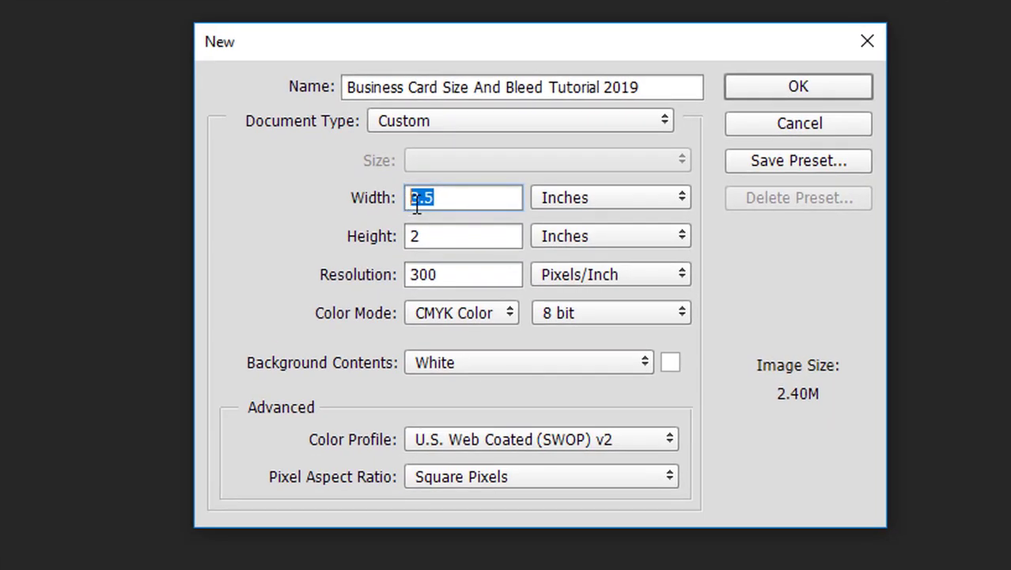
key("alt+Tab")
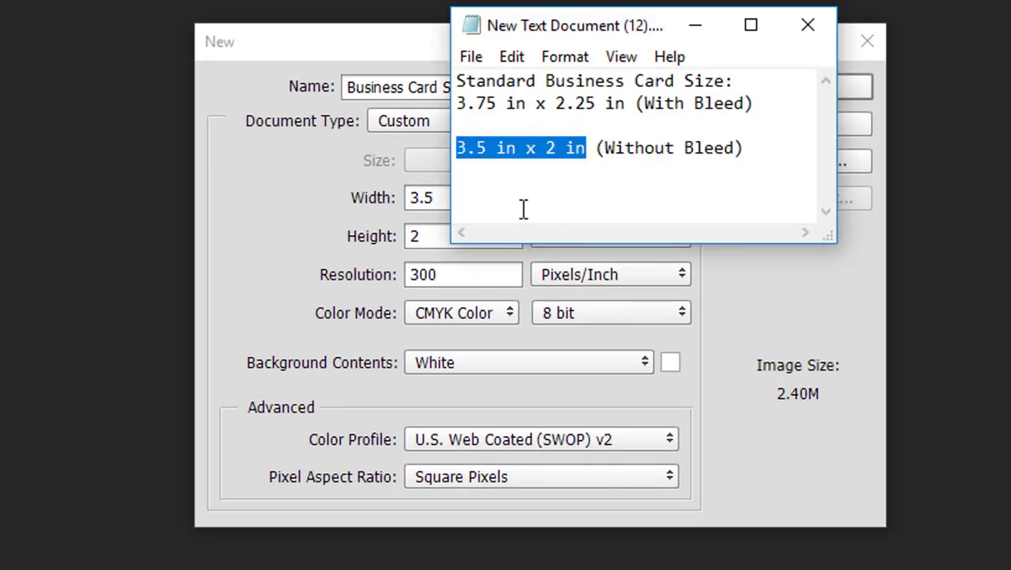
left_click_drag(514, 29, 805, 79)
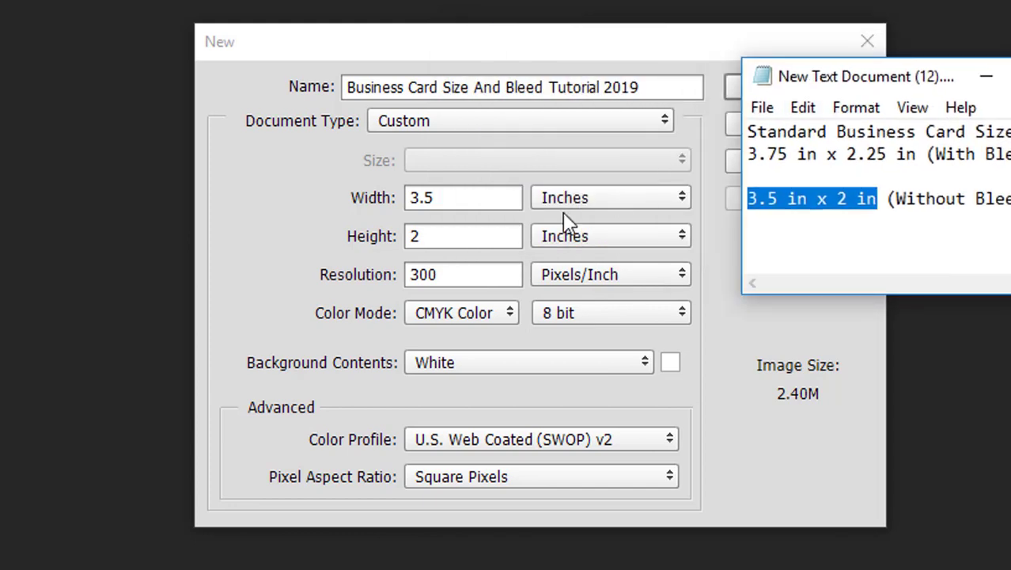
left_click(455, 204)
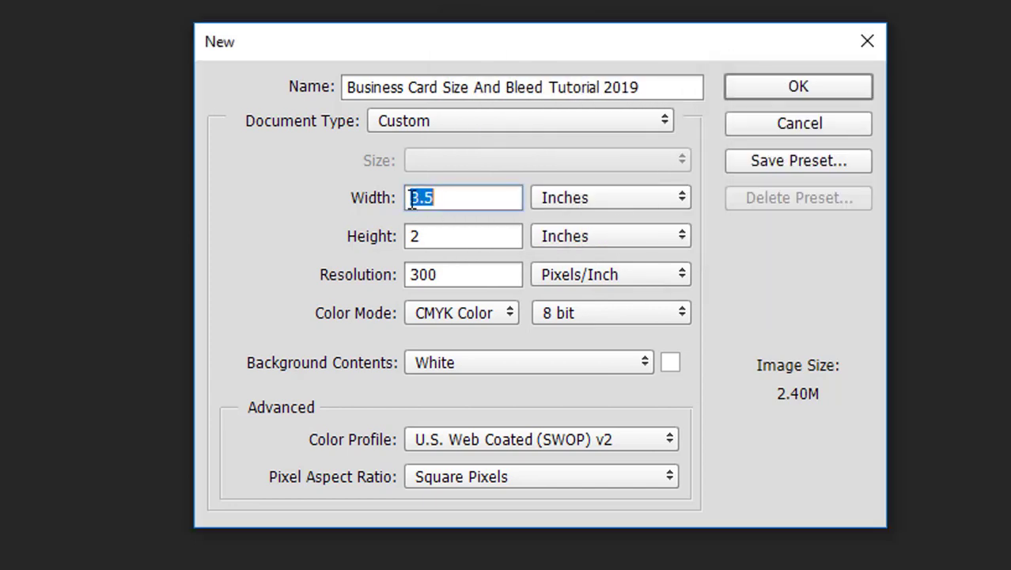
left_click(560, 205)
left_click(554, 238)
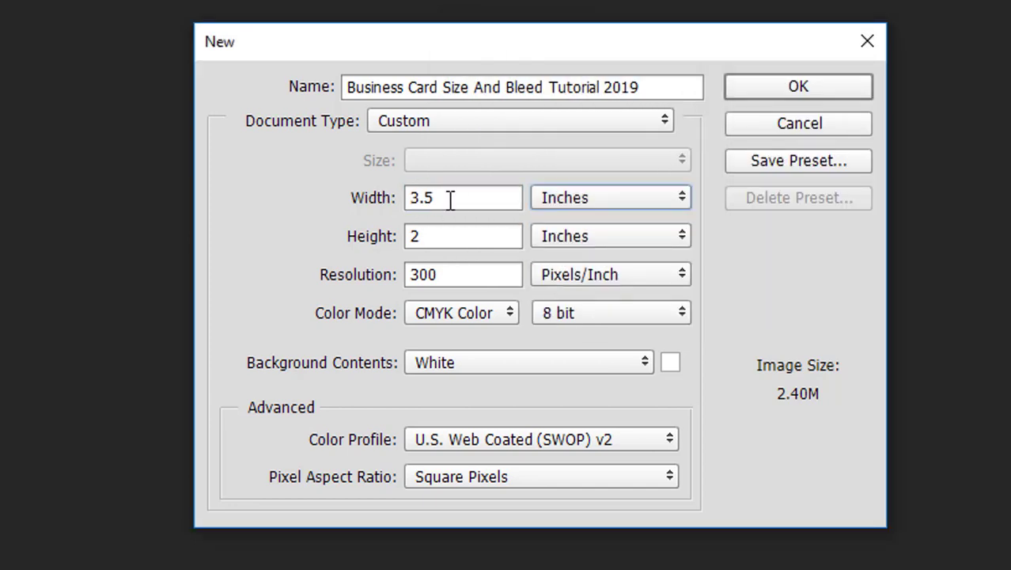
Set width 3.5 in, height 2 in, resolution 300, CMYK Color 8 bit, and create it
left_click_drag(444, 198, 416, 202)
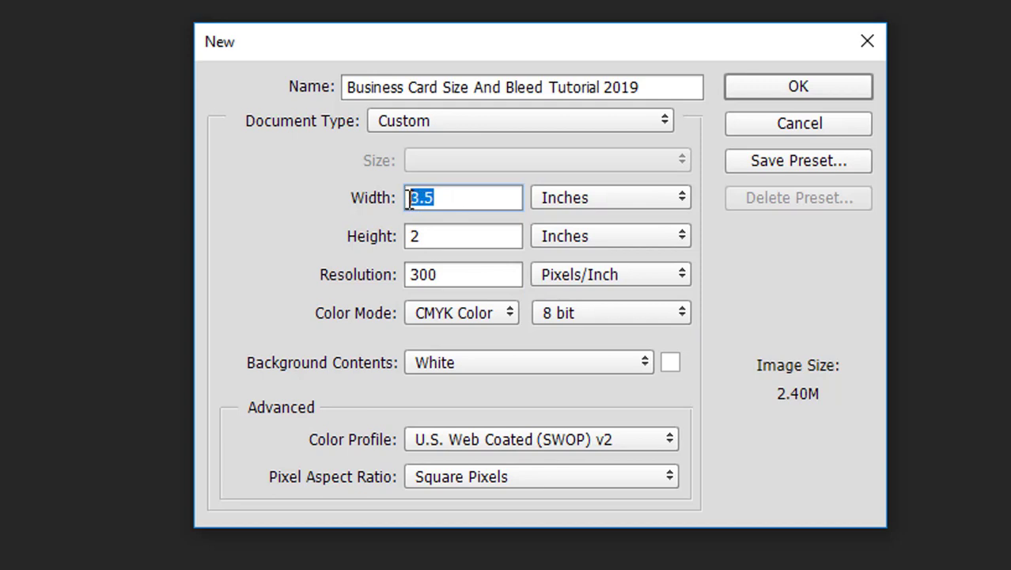
type("3.5")
left_click_drag(420, 244, 406, 245)
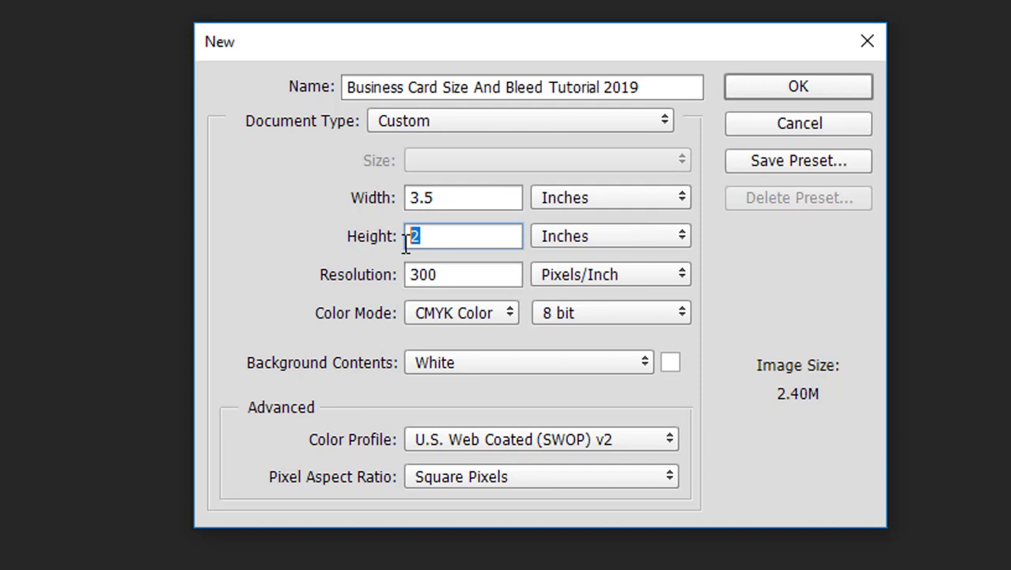
type("2")
left_click_drag(442, 280, 398, 291)
type("300")
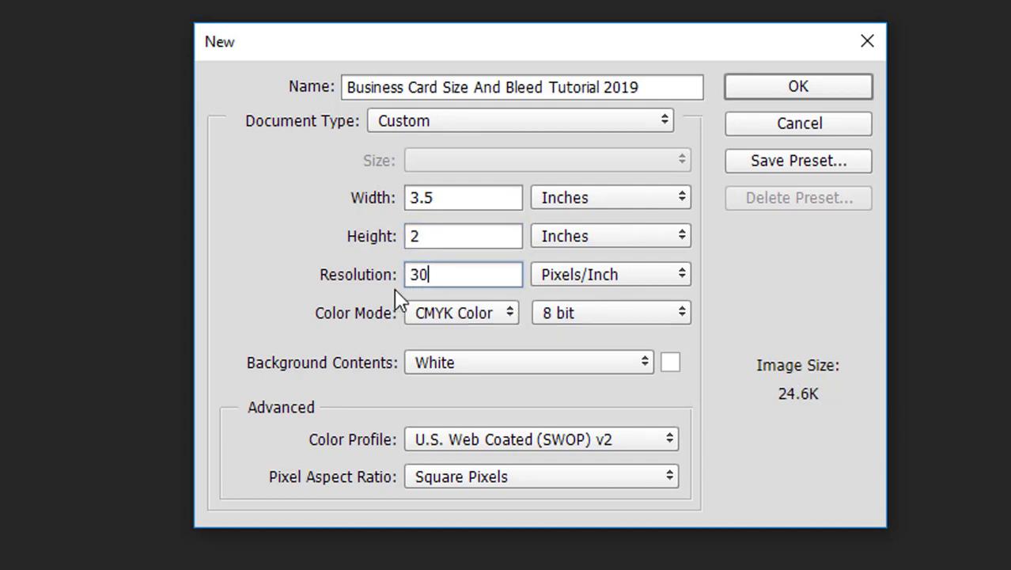
left_click(444, 317)
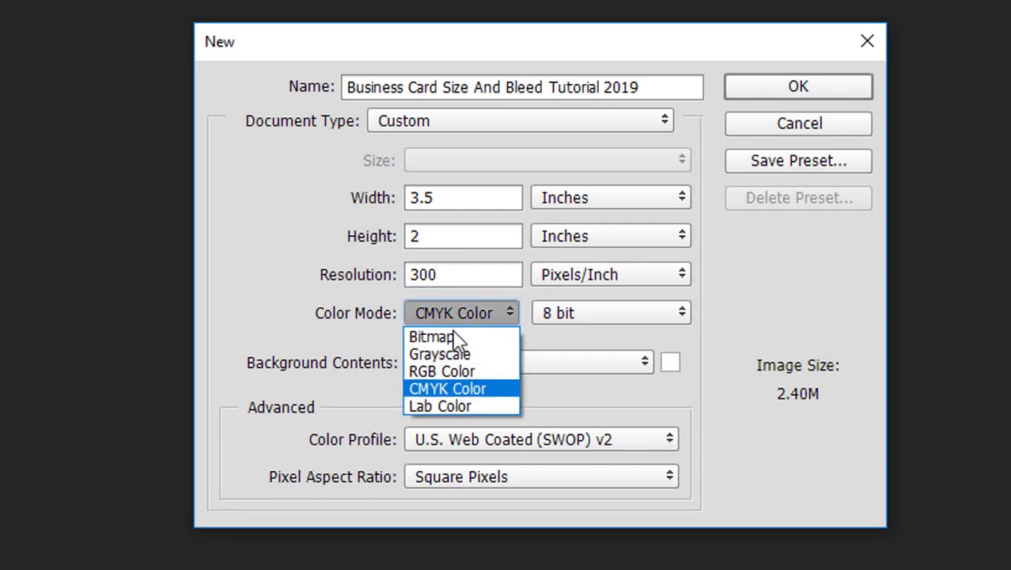
left_click(445, 388)
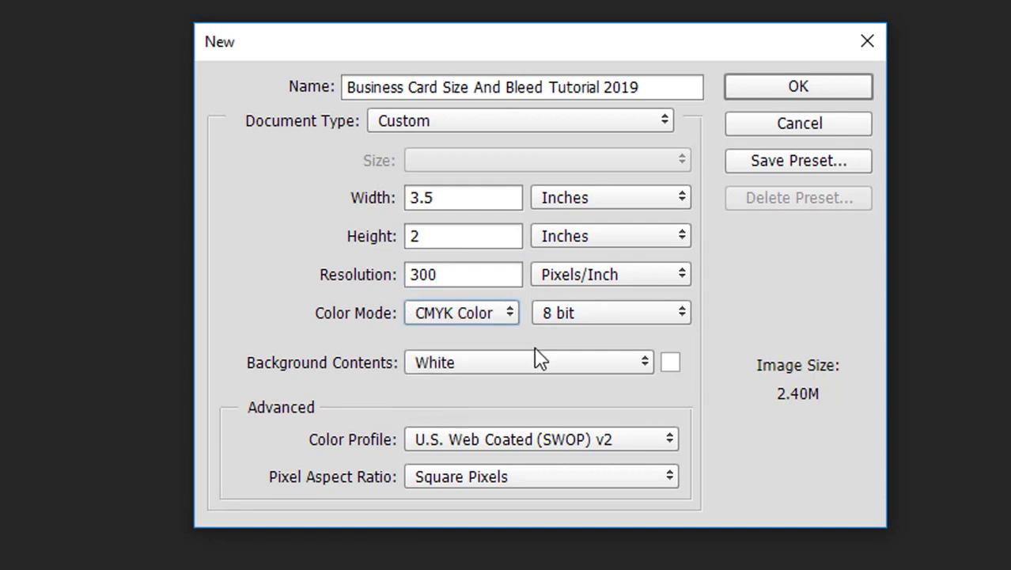
left_click(554, 318)
left_click(578, 354)
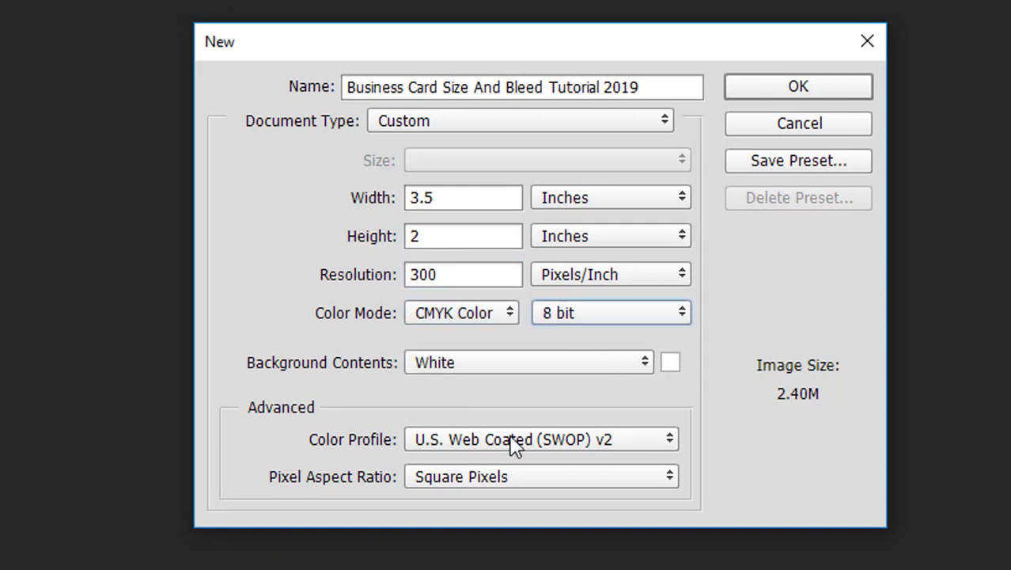
left_click(799, 90)
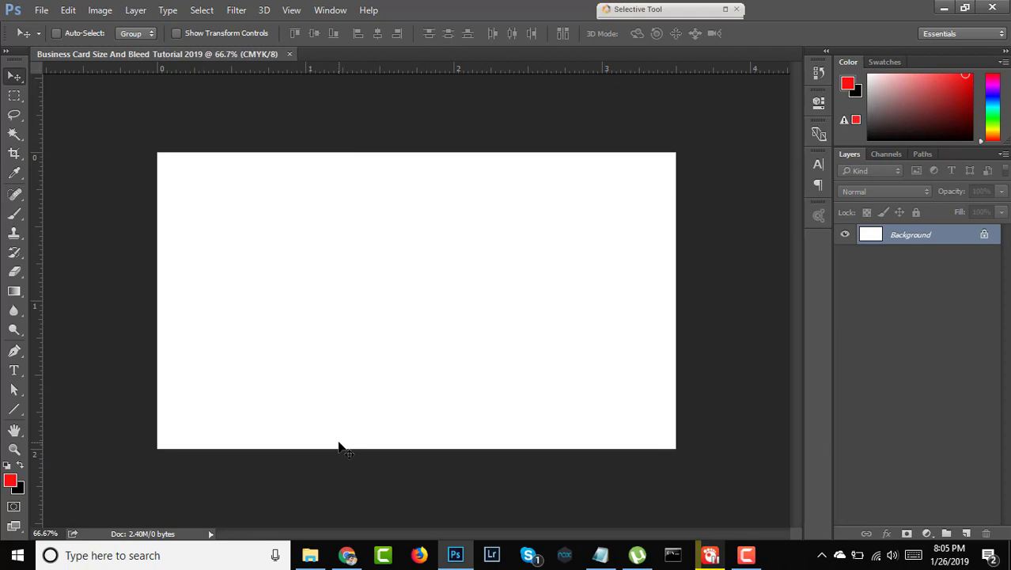
Show the rulers and place trim guides at 0 and 2 in horizontally, 0 and 3.5 in vertically
key("ctrl+r")
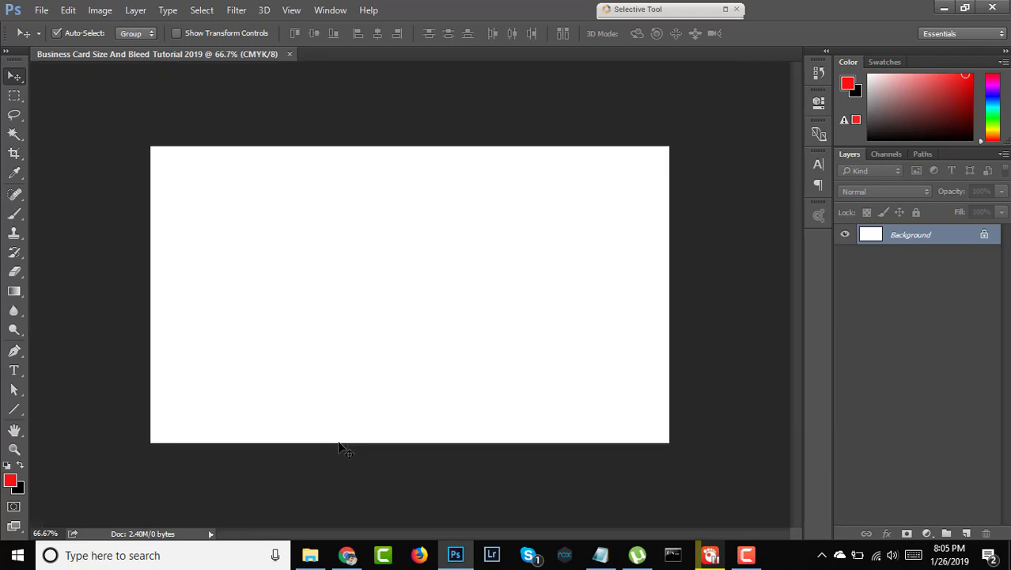
key("ctrl+r")
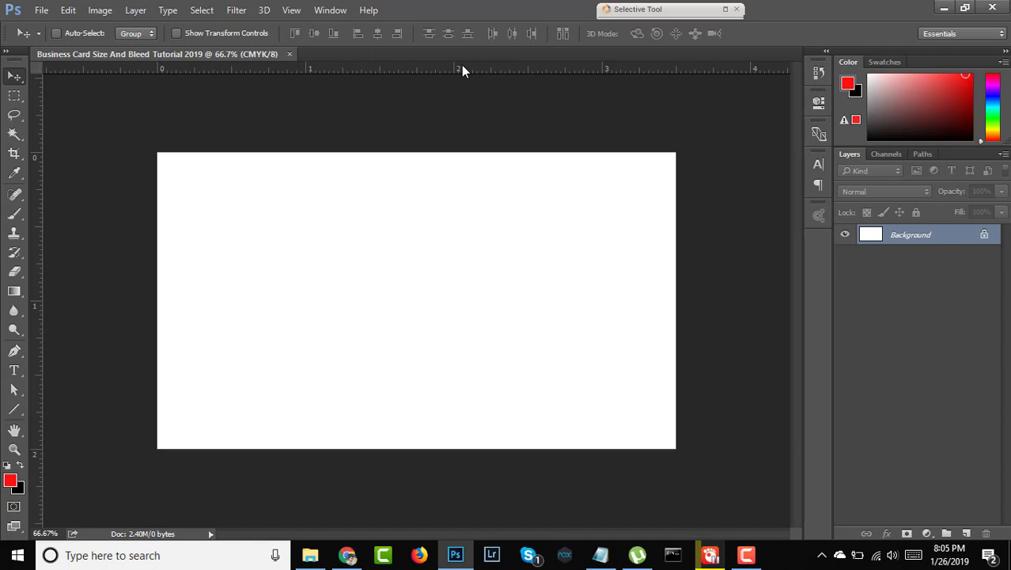
left_click_drag(463, 70, 465, 150)
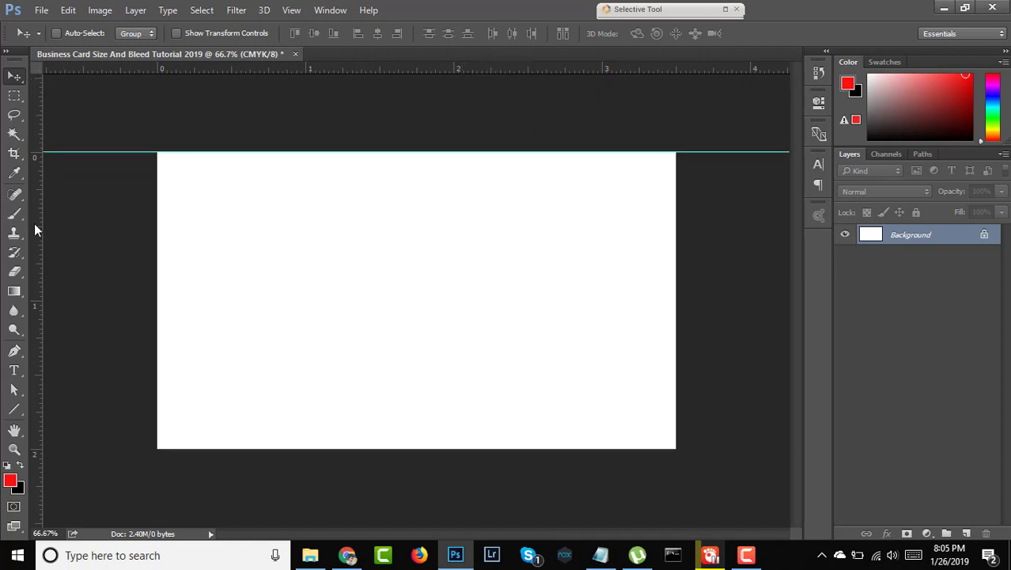
left_click_drag(34, 224, 156, 231)
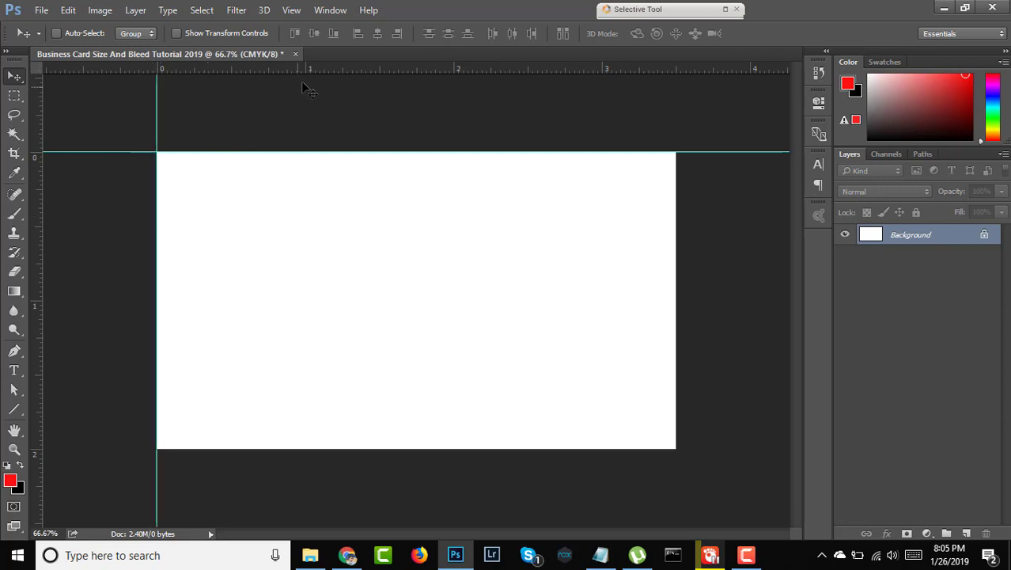
left_click_drag(321, 69, 357, 447)
left_click_drag(37, 345, 675, 323)
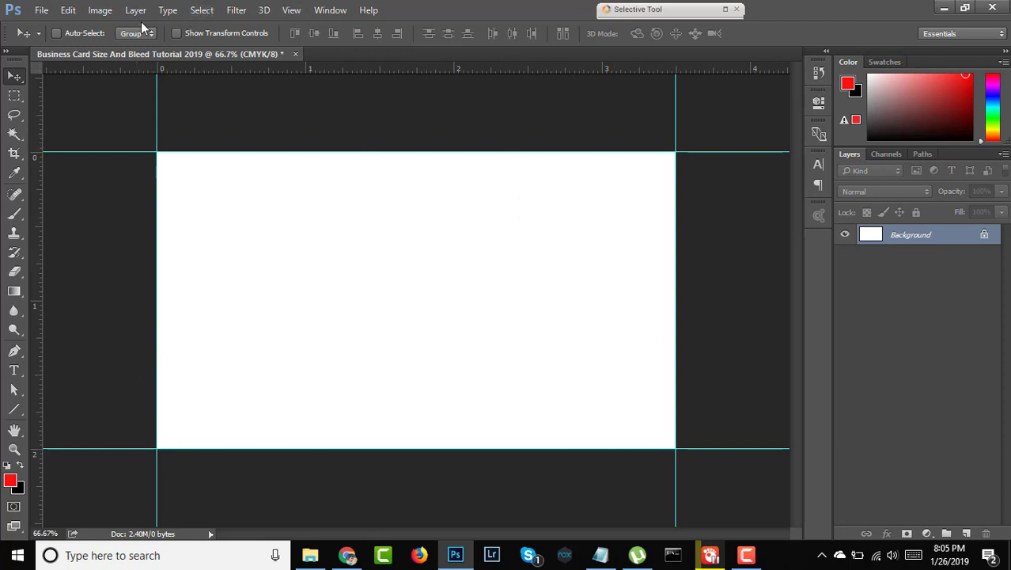
In Canvas Size, enter 0.25 inches for both width and height
left_click(98, 11)
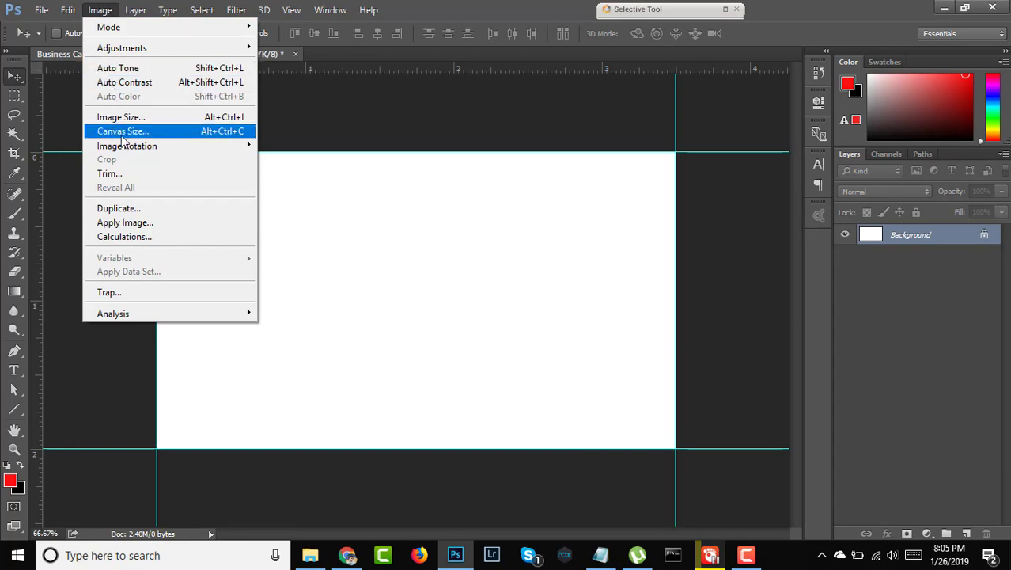
left_click(160, 134)
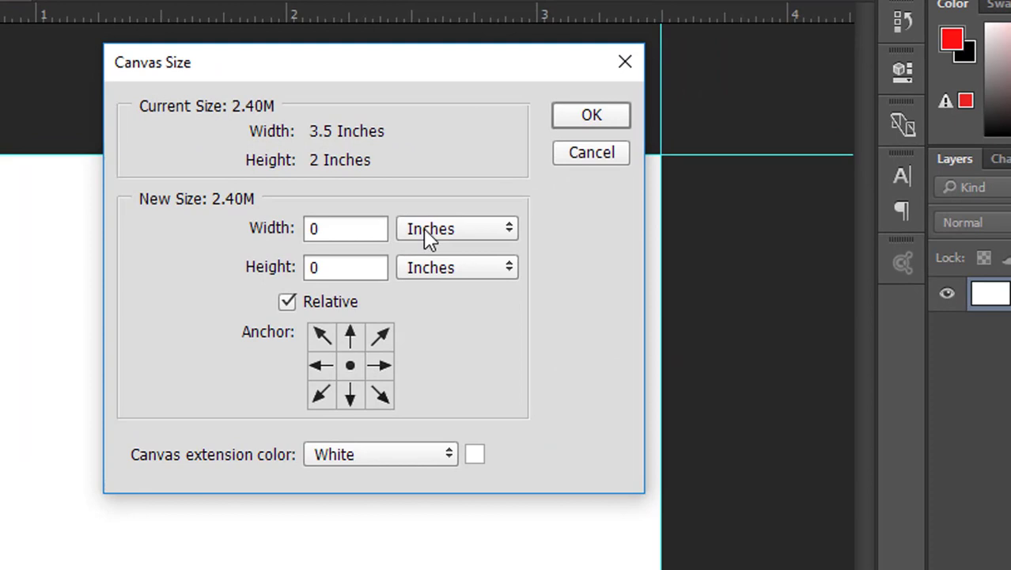
left_click(538, 196)
left_click(424, 288)
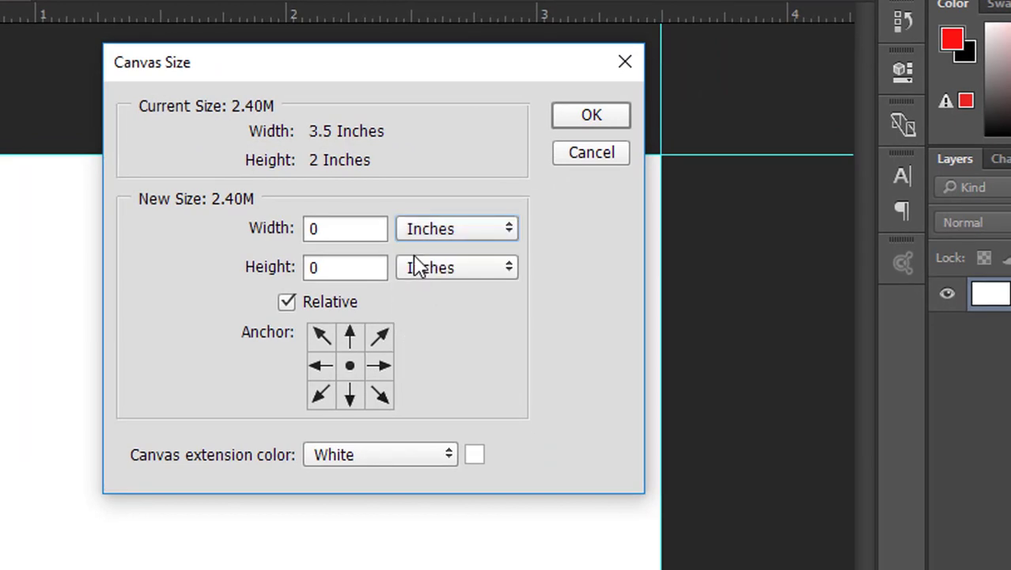
left_click(420, 268)
left_click(424, 327)
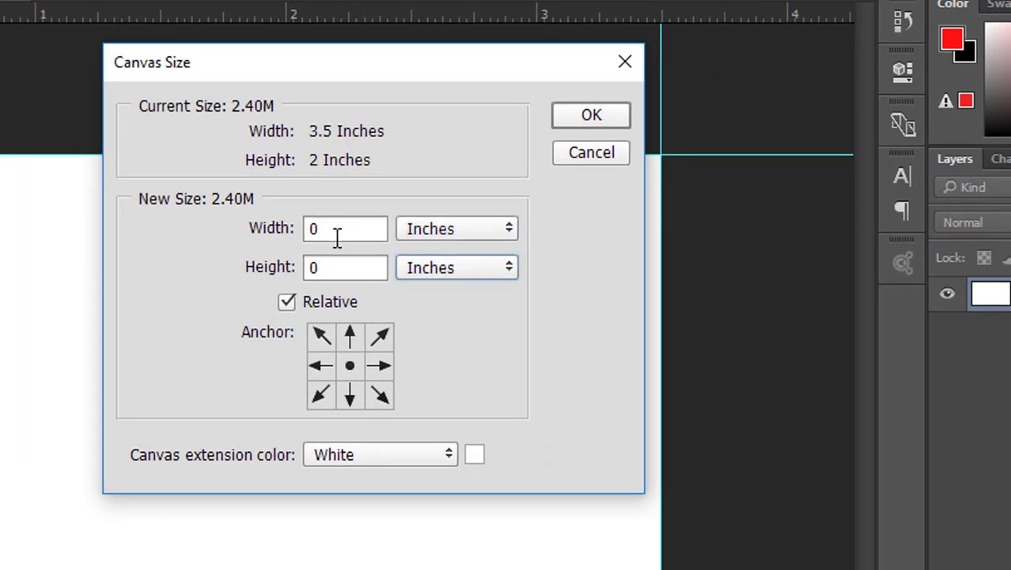
double_click(336, 234)
type(".25")
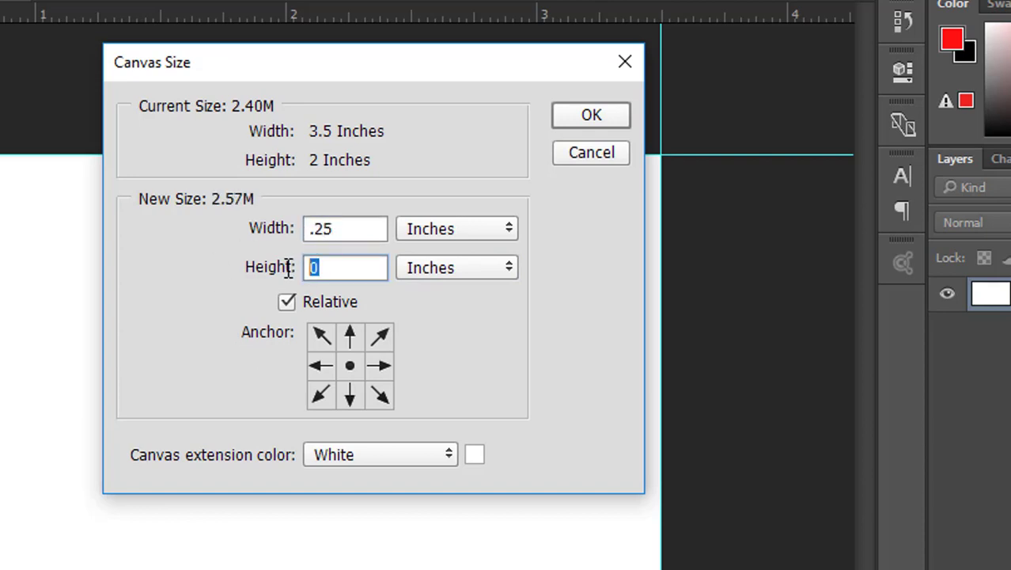
type(".25")
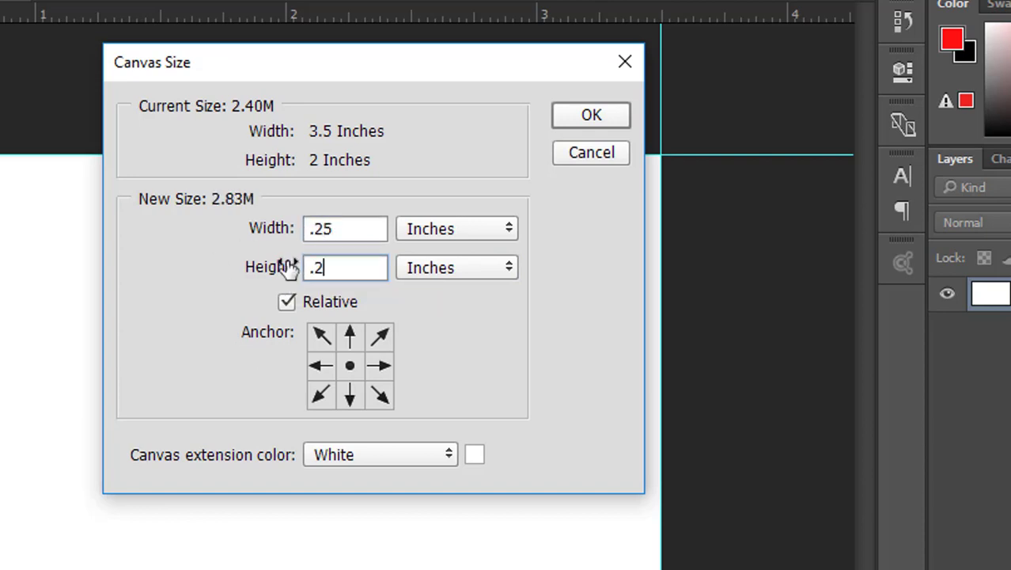
Keep Relative ticked and white extension colour, and apply the enlargement to 3.75 x 2.25 in
left_click(287, 302)
left_click(285, 303)
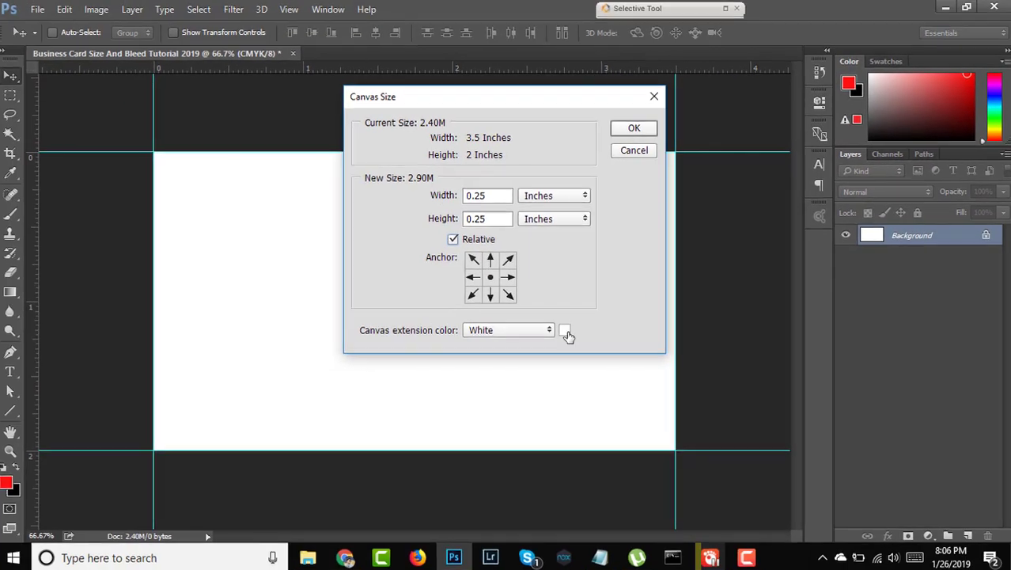
left_click(474, 454)
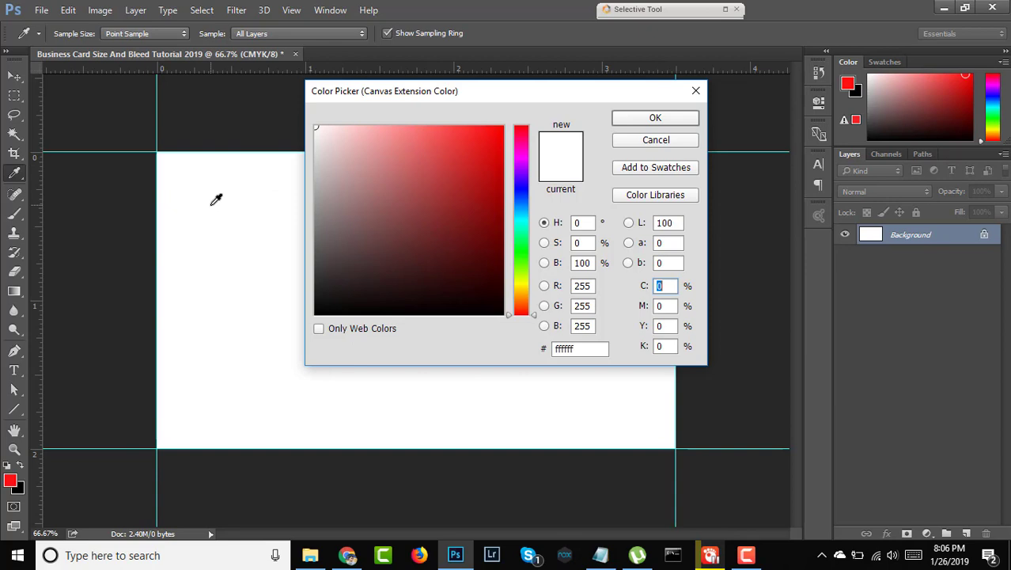
left_click(630, 122)
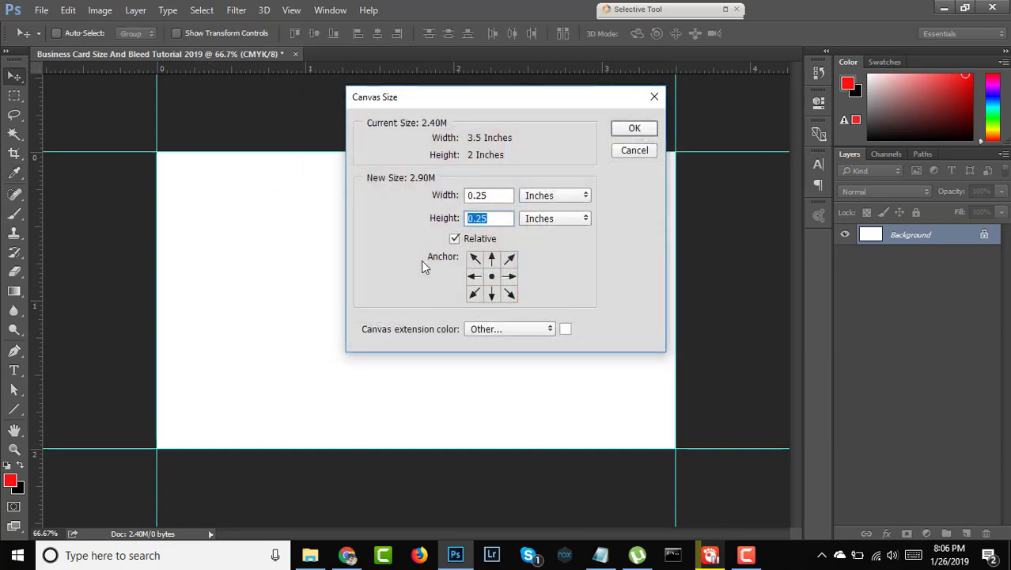
left_click(634, 130)
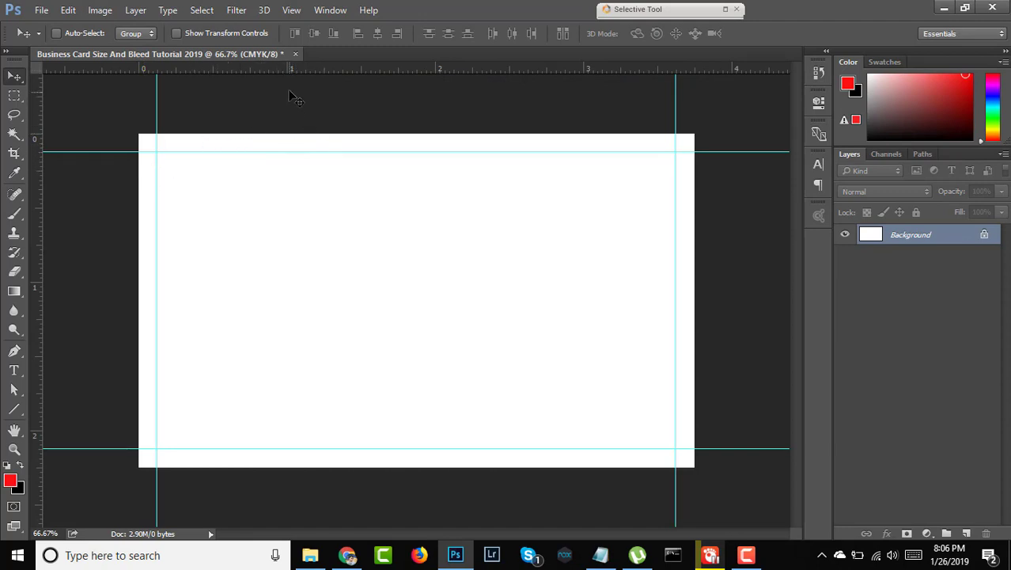
Place bleed guides along the enlarged canvas's top, left, bottom and right edges
left_click_drag(293, 66, 307, 133)
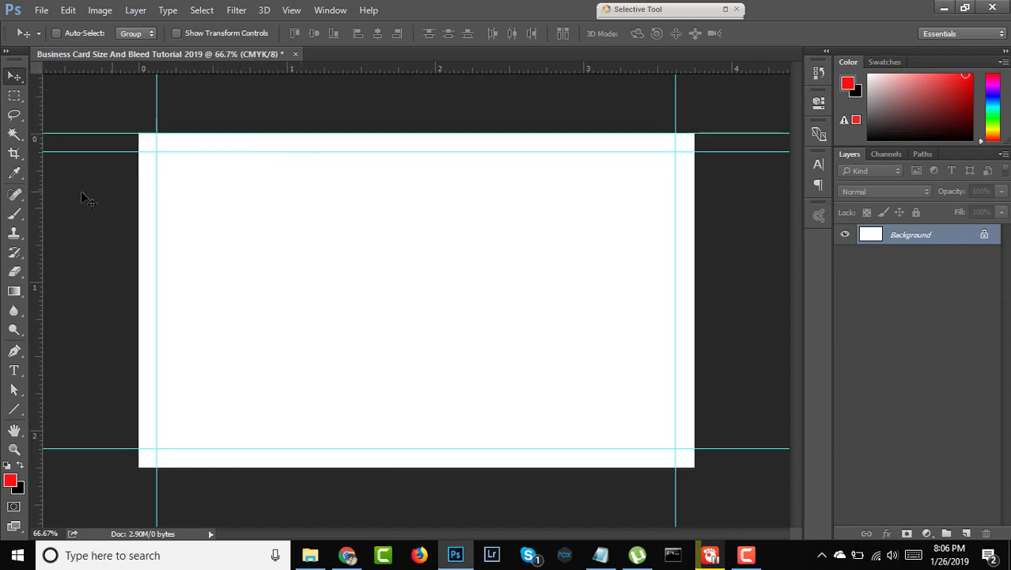
left_click_drag(39, 201, 139, 213)
left_click_drag(268, 72, 273, 467)
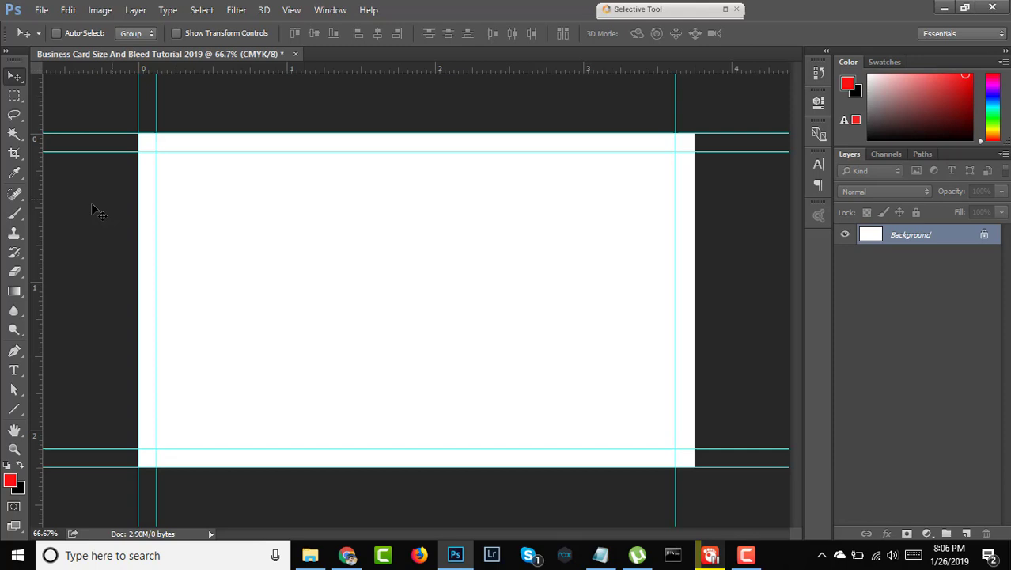
left_click_drag(36, 213, 693, 207)
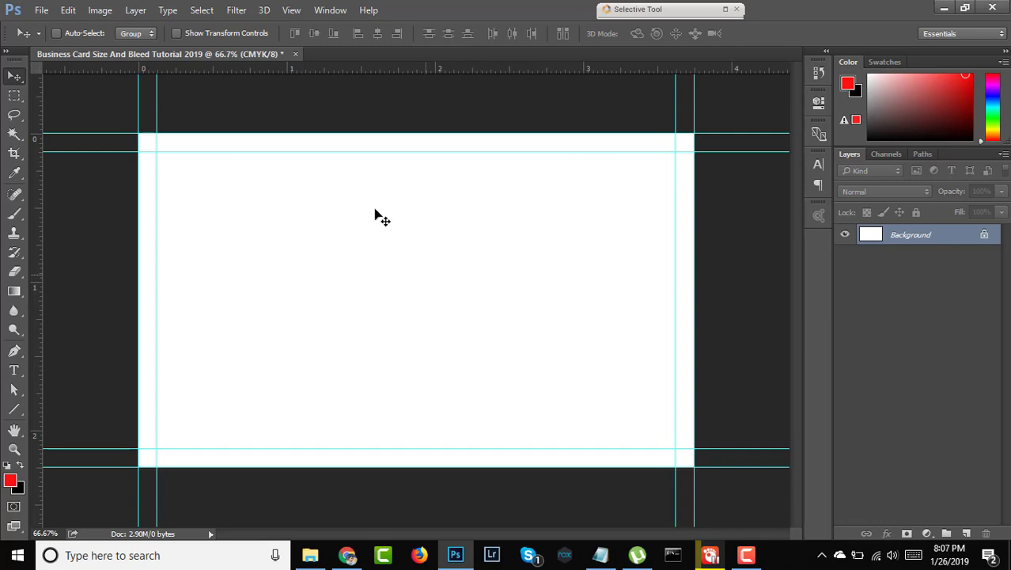
left_click(100, 10)
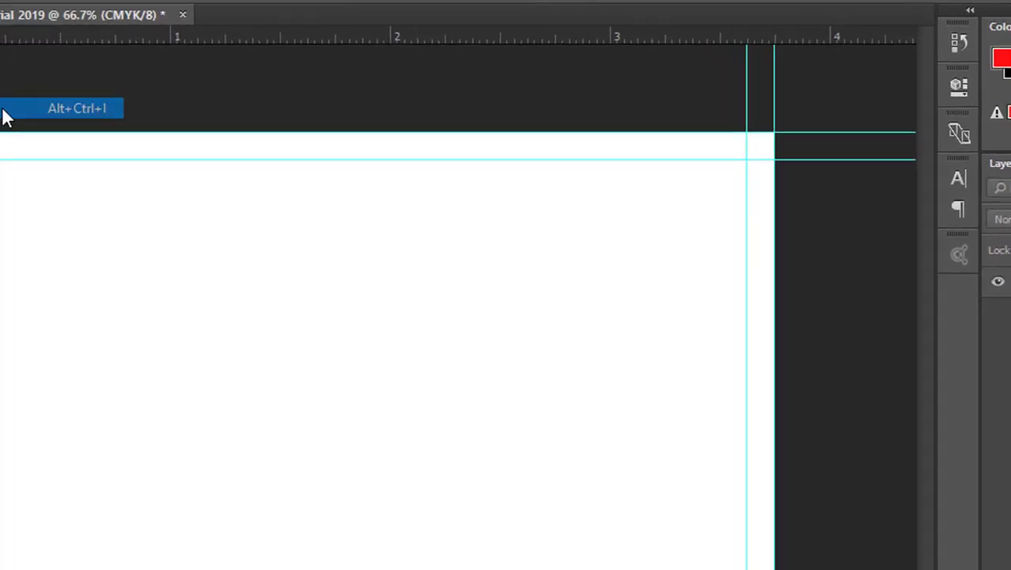
left_click(4, 116)
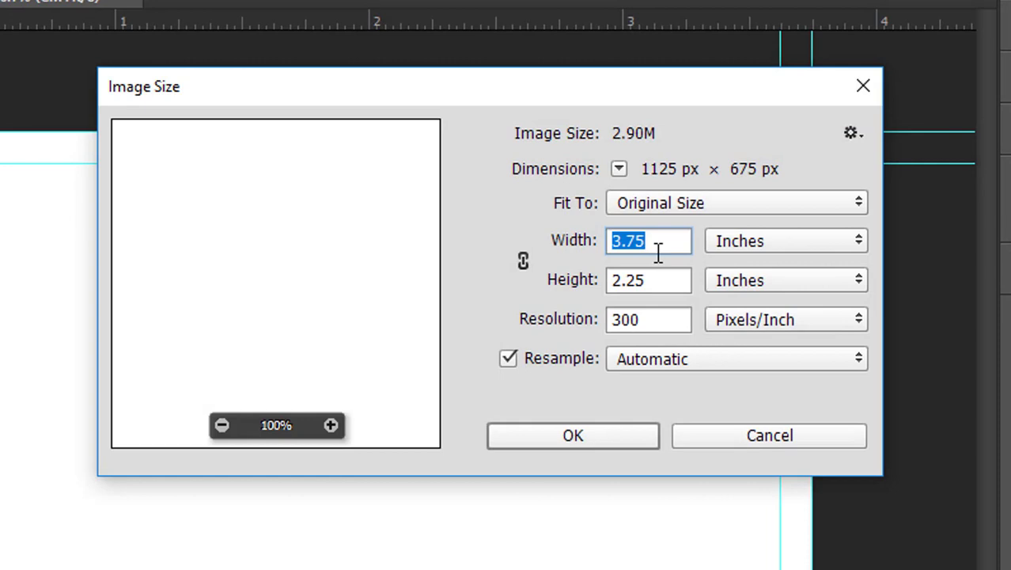
left_click(655, 242)
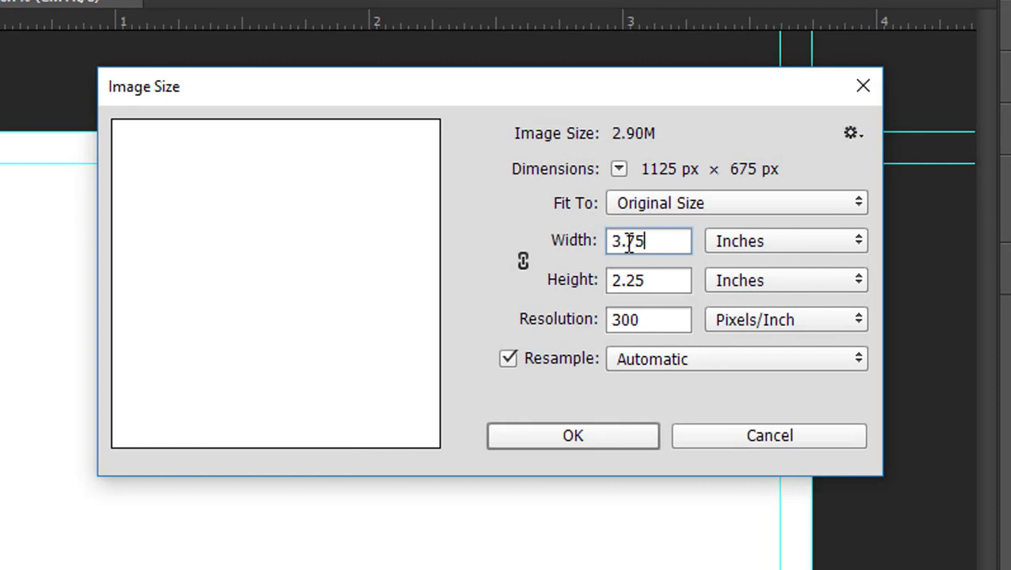
left_click(648, 280)
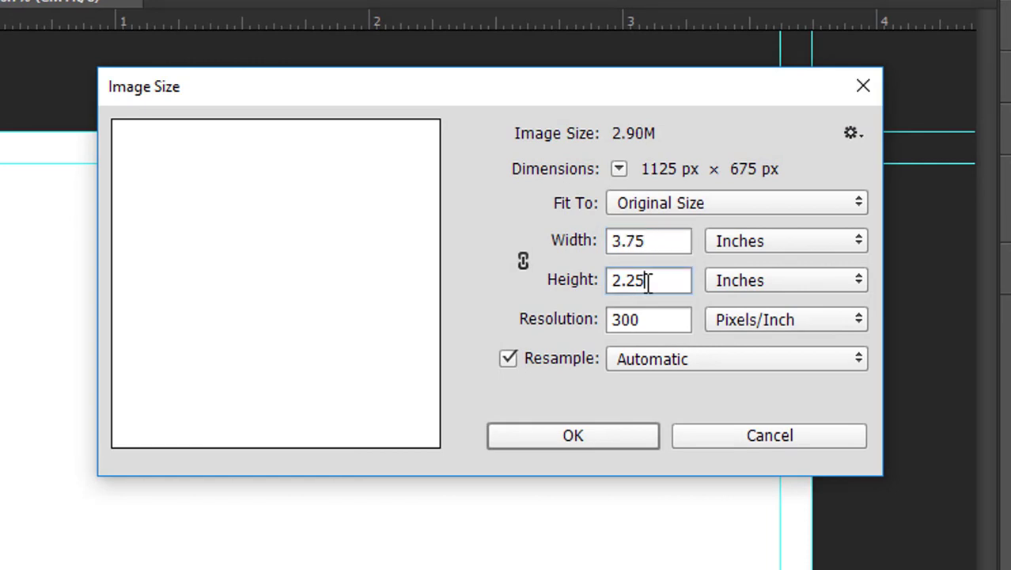
left_click_drag(648, 280, 628, 280)
key("alt+Tab")
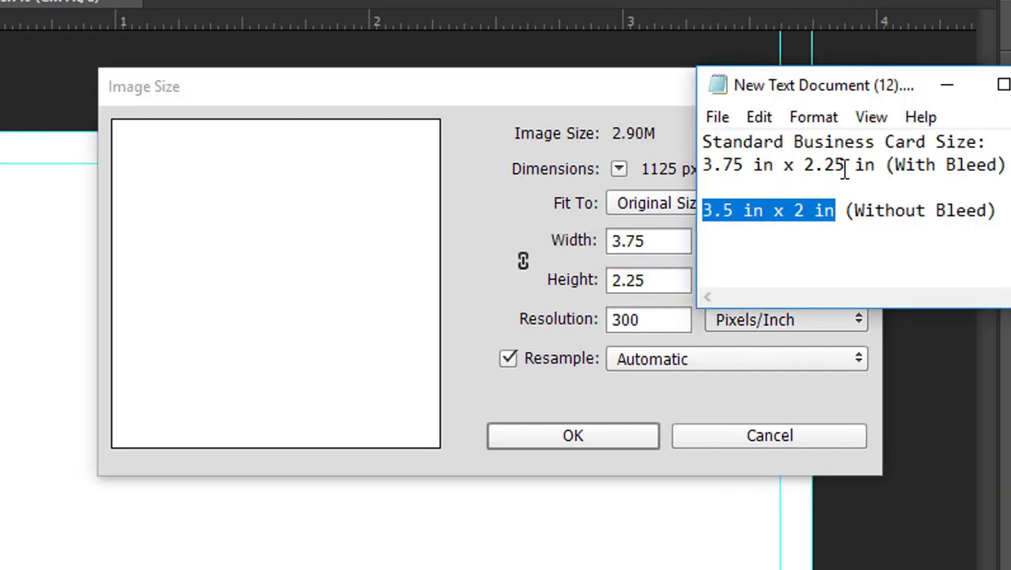
left_click_drag(845, 169, 701, 187)
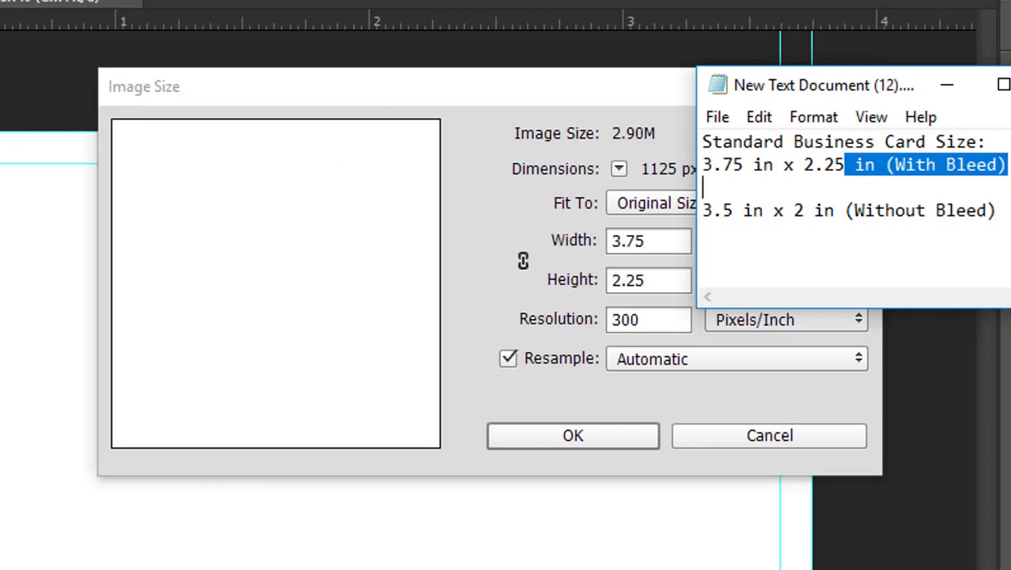
left_click_drag(845, 168, 701, 166)
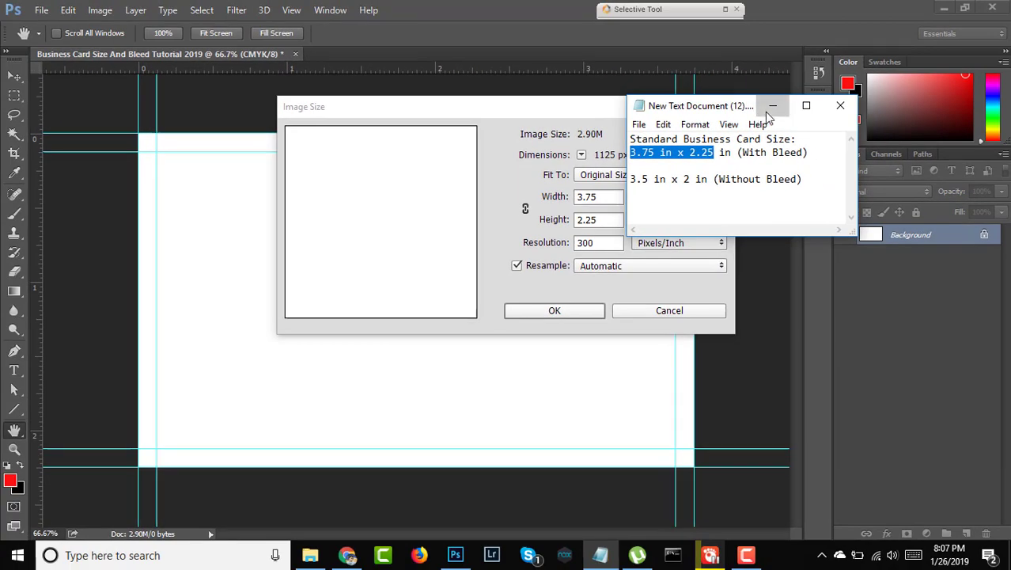
left_click(773, 106)
left_click(646, 311)
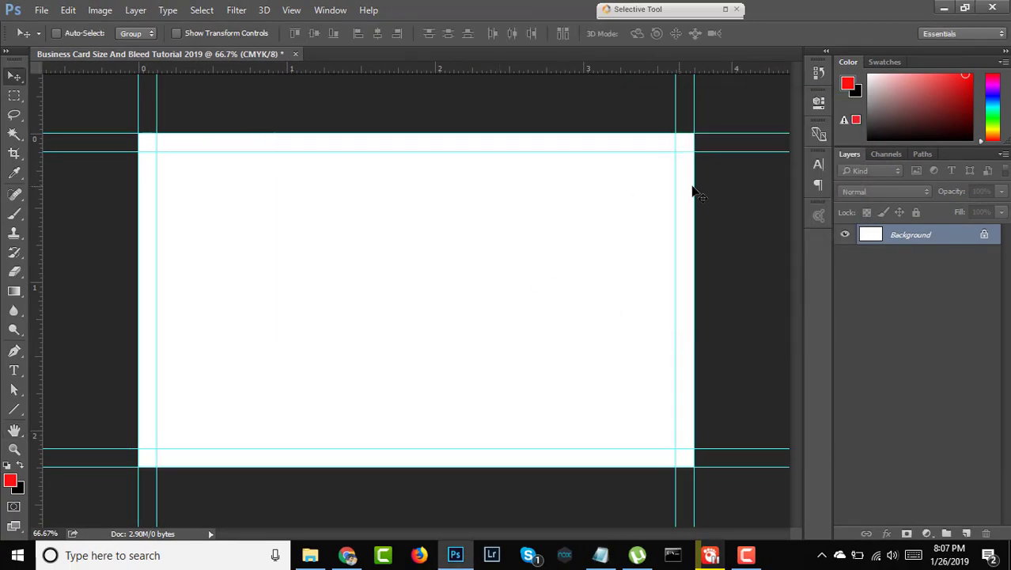